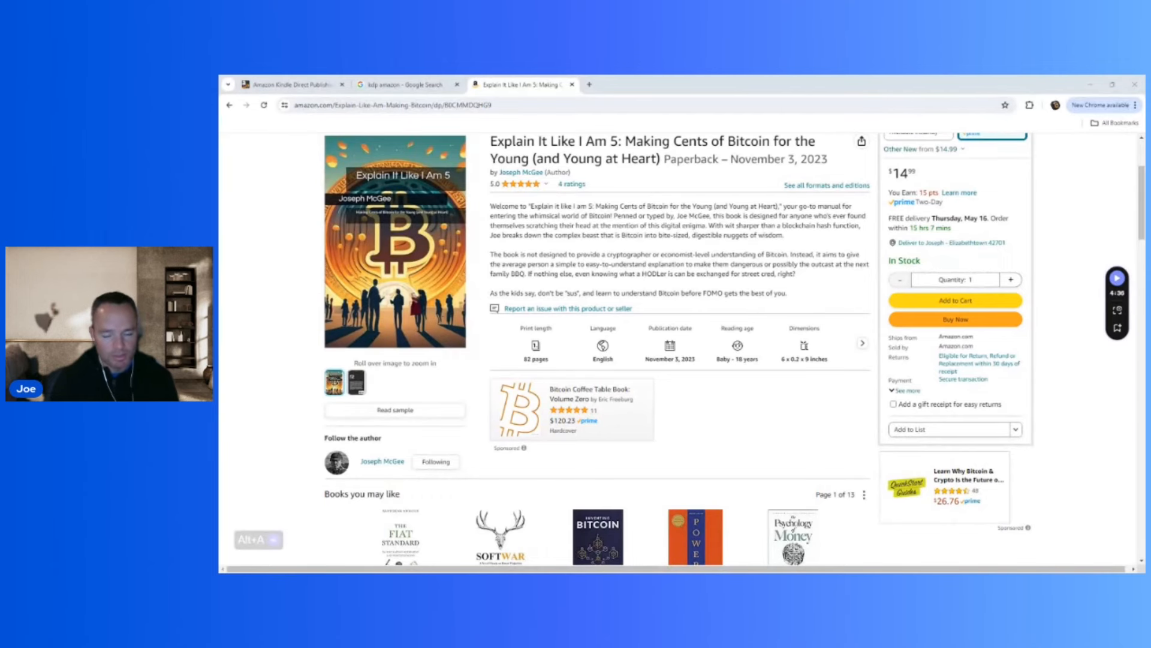
# Open the setup of the Kindle eBook "Unlocking the Author Within" from the Kindle Direct Publishing bookshelf.
pyautogui.hotkey('ctrl', 'shift', 'Tab')
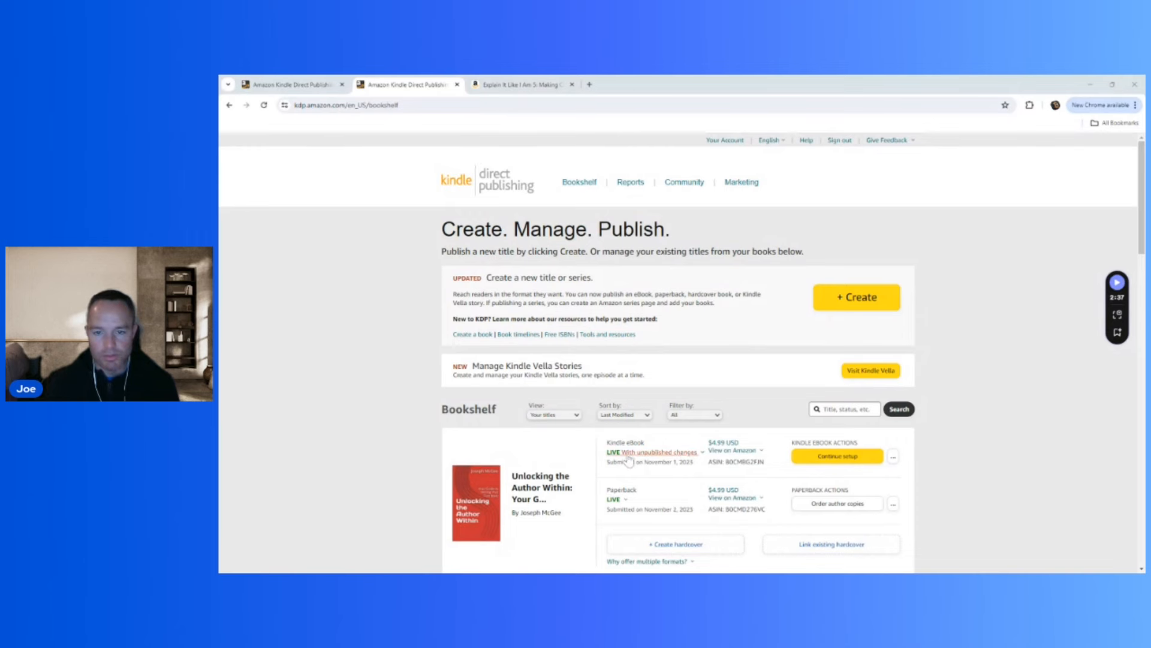
pyautogui.click(684, 453)
pyautogui.click(823, 455)
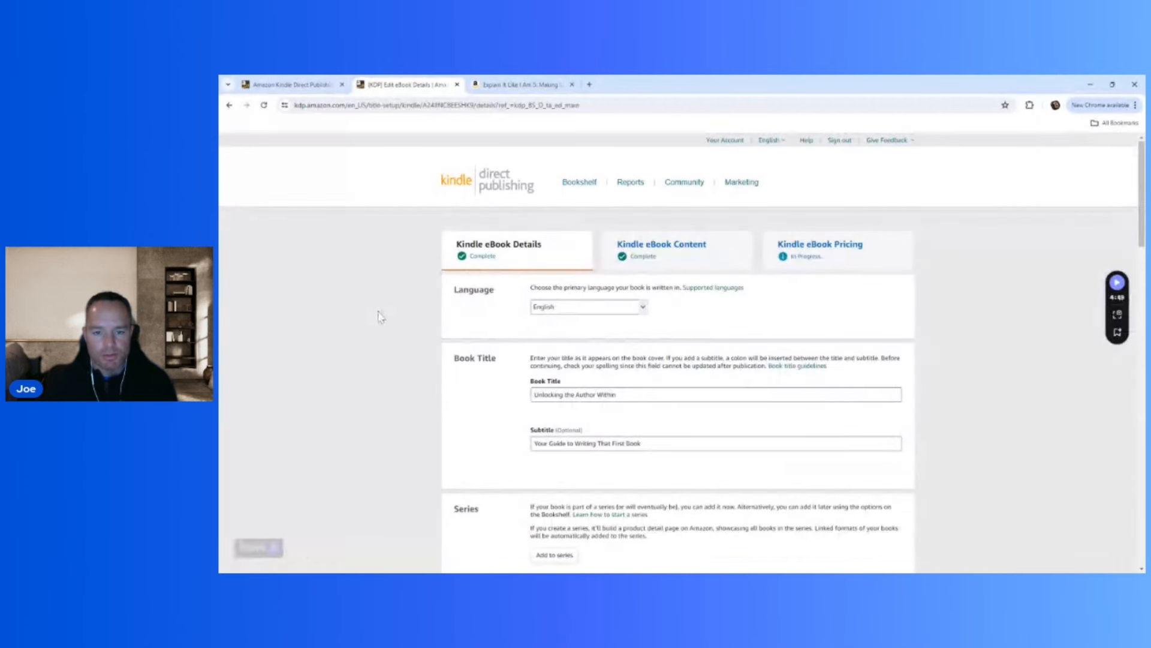
# Review the eBook's language, title, subtitle and series details, and read the explanation of what counts as a new edition.
pyautogui.scroll(-1, 477, 330)
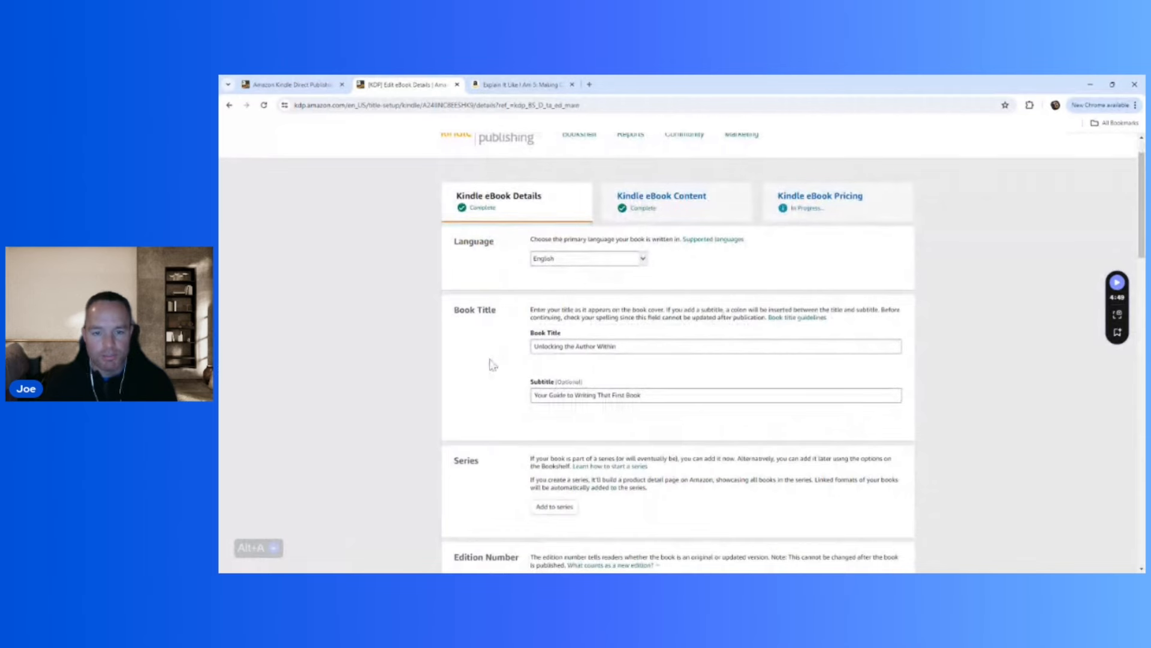
pyautogui.scroll(-3, 494, 366)
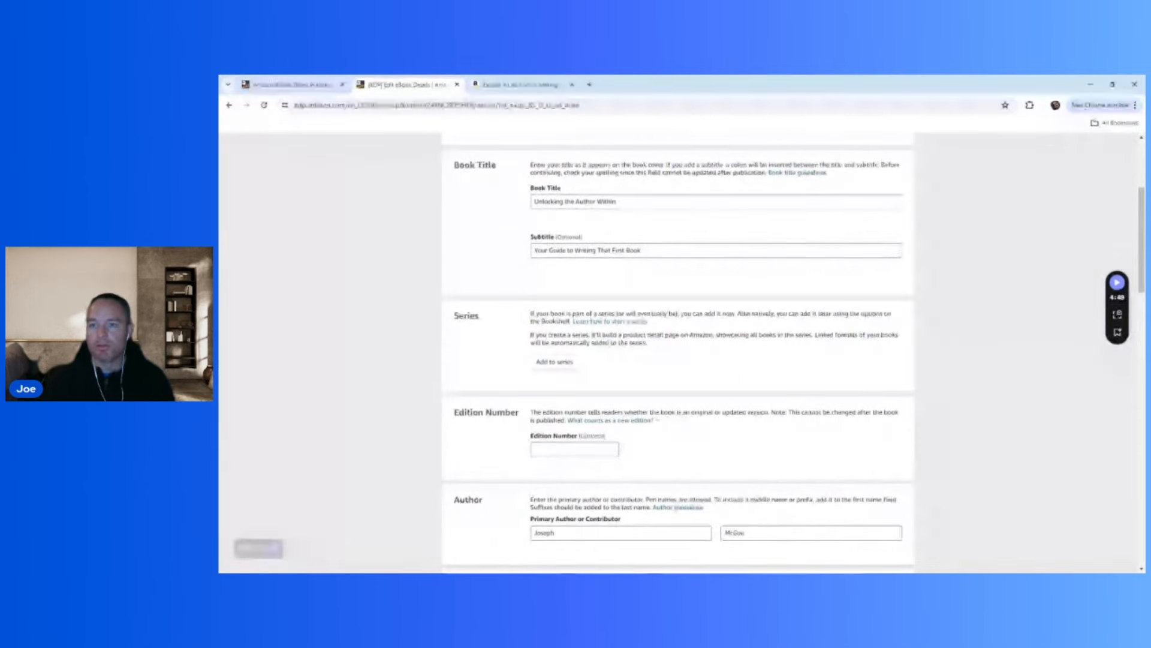
pyautogui.scroll(-1, 488, 367)
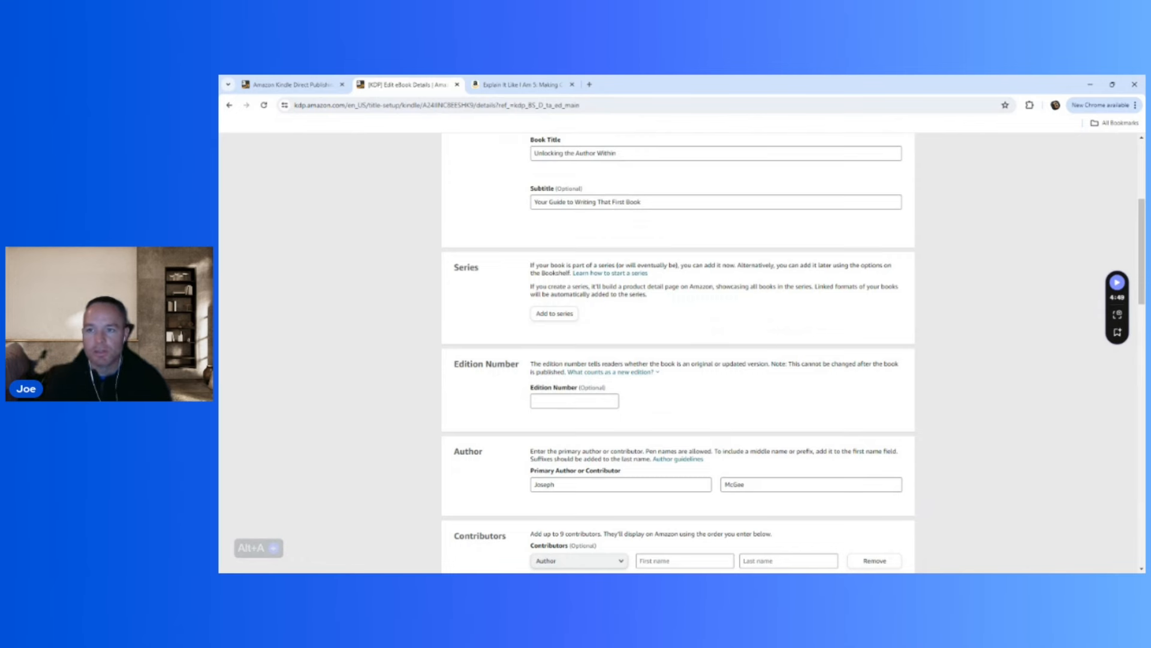
pyautogui.click(593, 373)
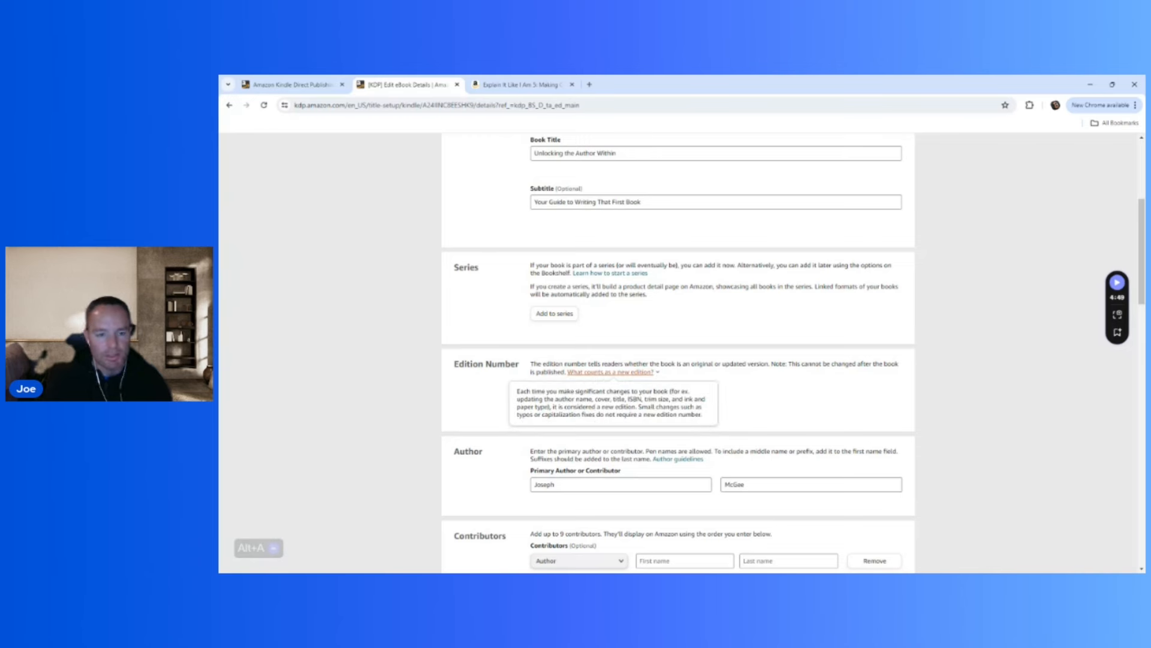
pyautogui.click(456, 379)
# Review the eBook's author, contributors, description, publishing rights and primary audience settings.
pyautogui.scroll(-1, 467, 413)
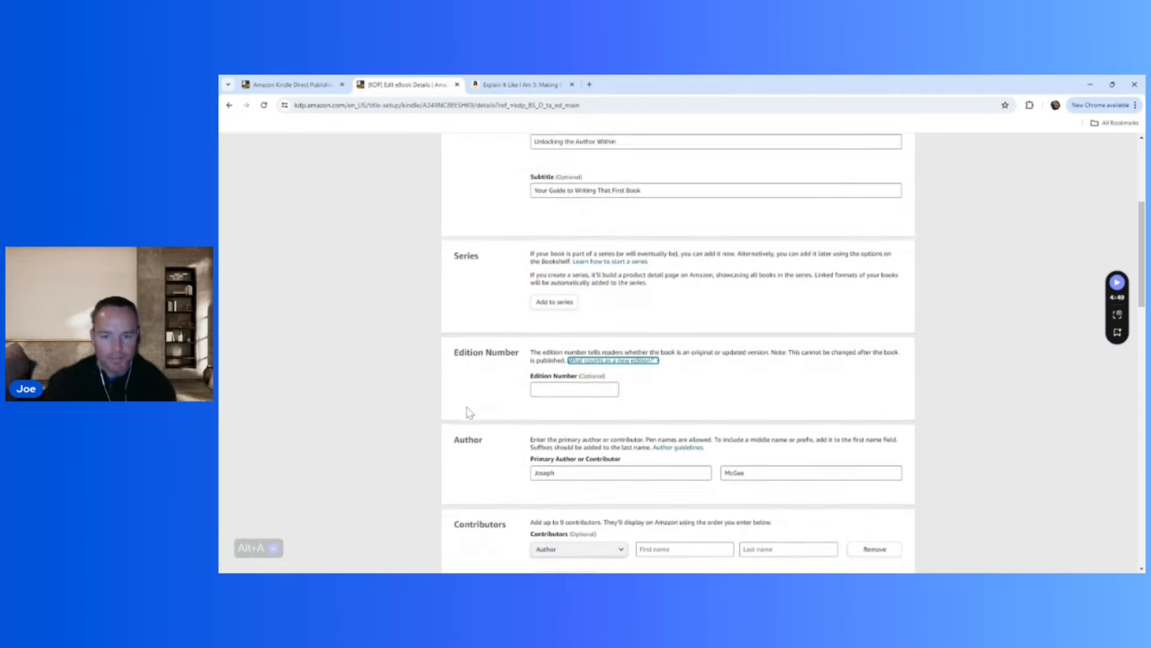
pyautogui.scroll(-1, 486, 459)
pyautogui.scroll(-2, 486, 461)
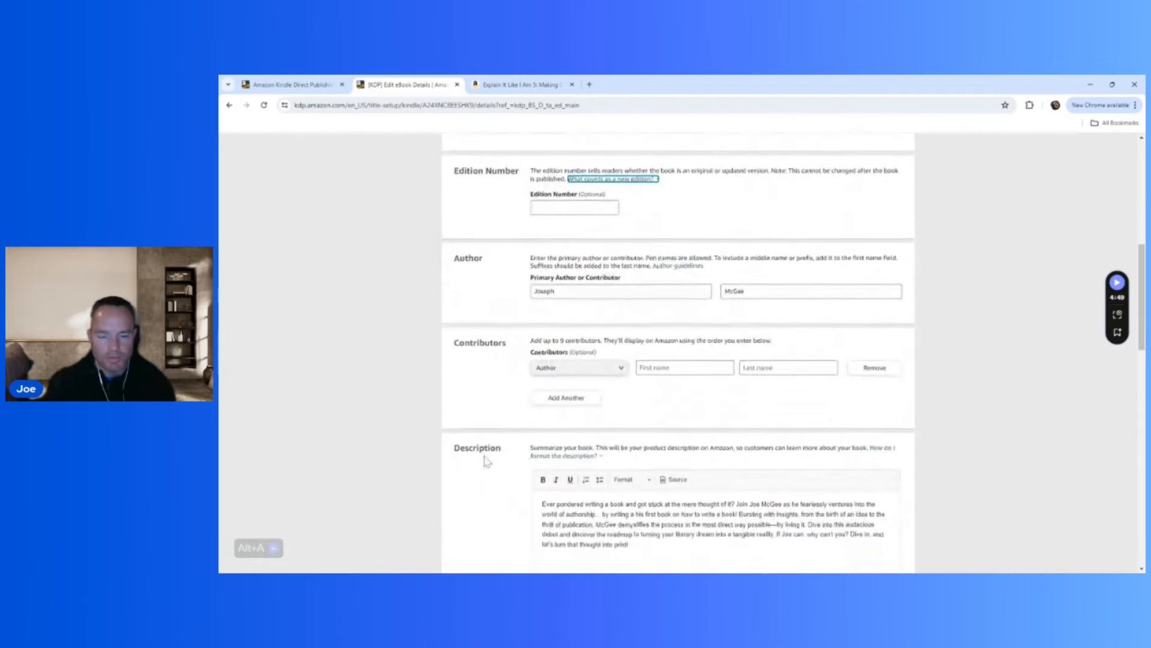
pyautogui.scroll(-2, 487, 462)
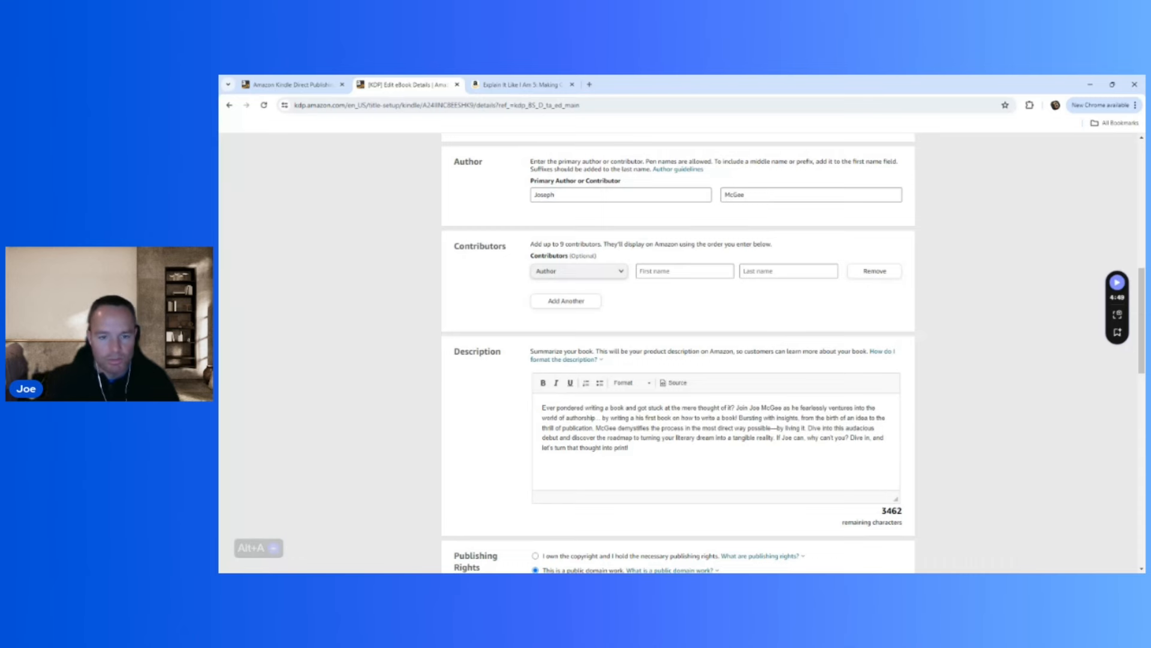
pyautogui.scroll(-1, 438, 445)
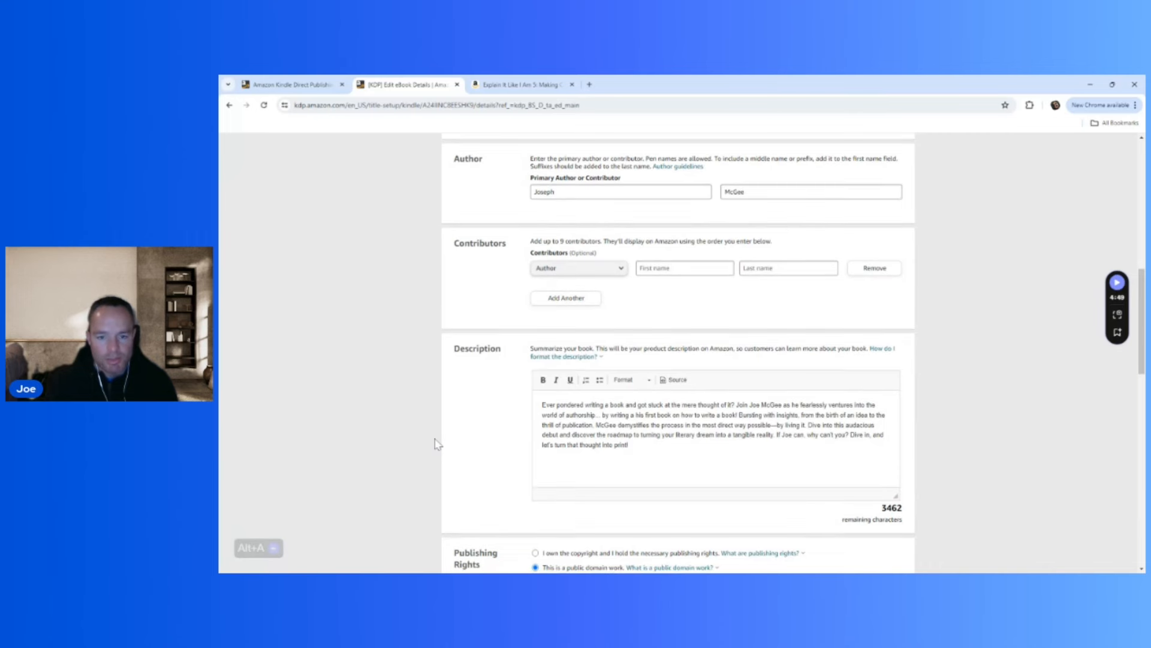
pyautogui.scroll(-2, 438, 444)
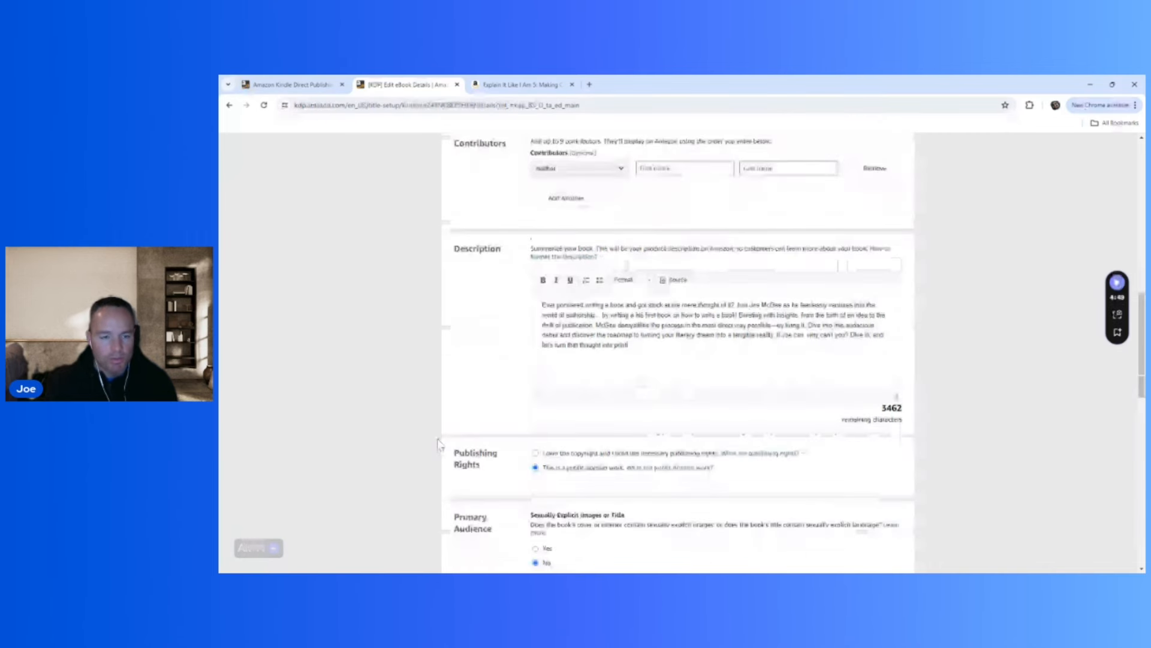
pyautogui.scroll(-1, 438, 445)
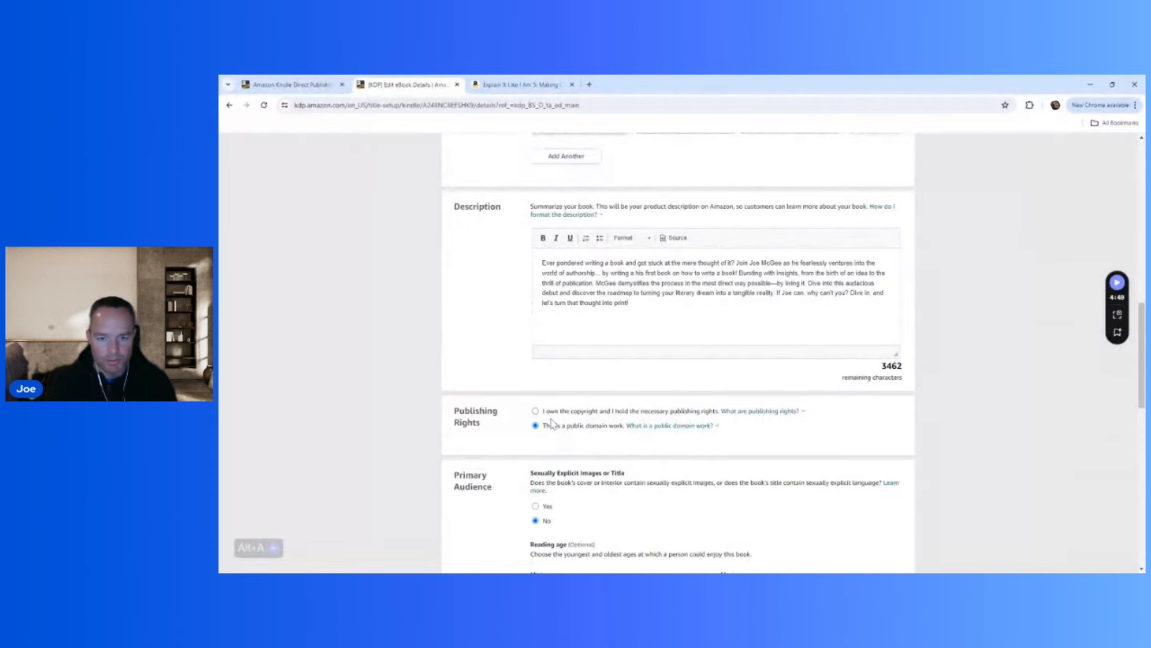
pyautogui.scroll(-2, 510, 452)
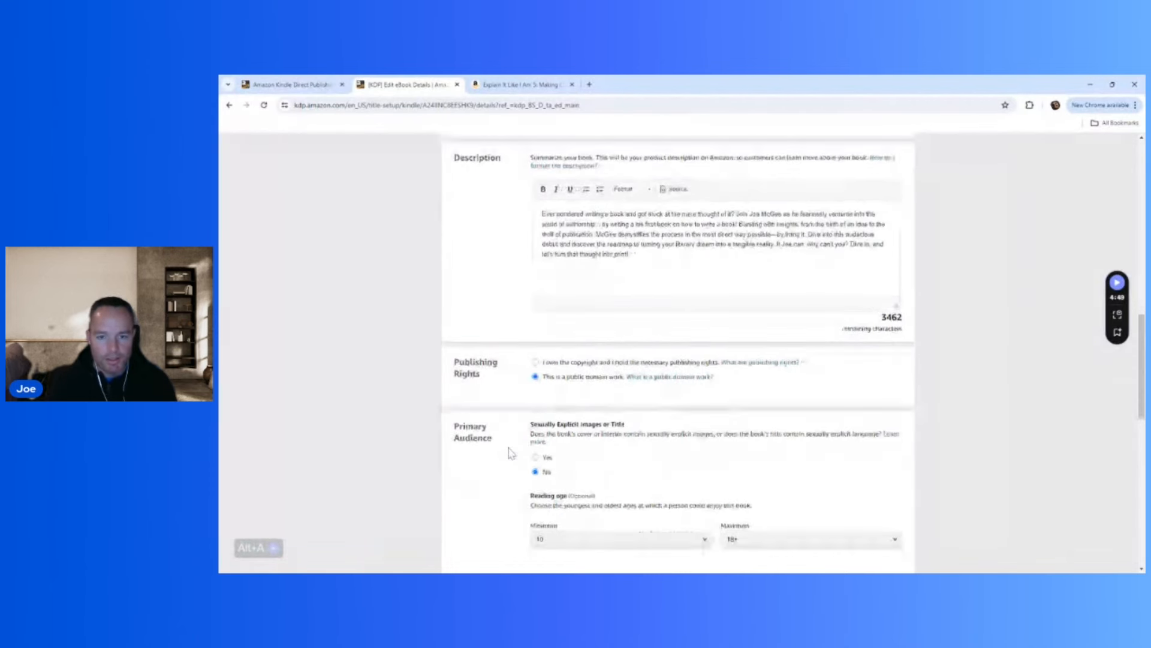
pyautogui.scroll(-1, 511, 453)
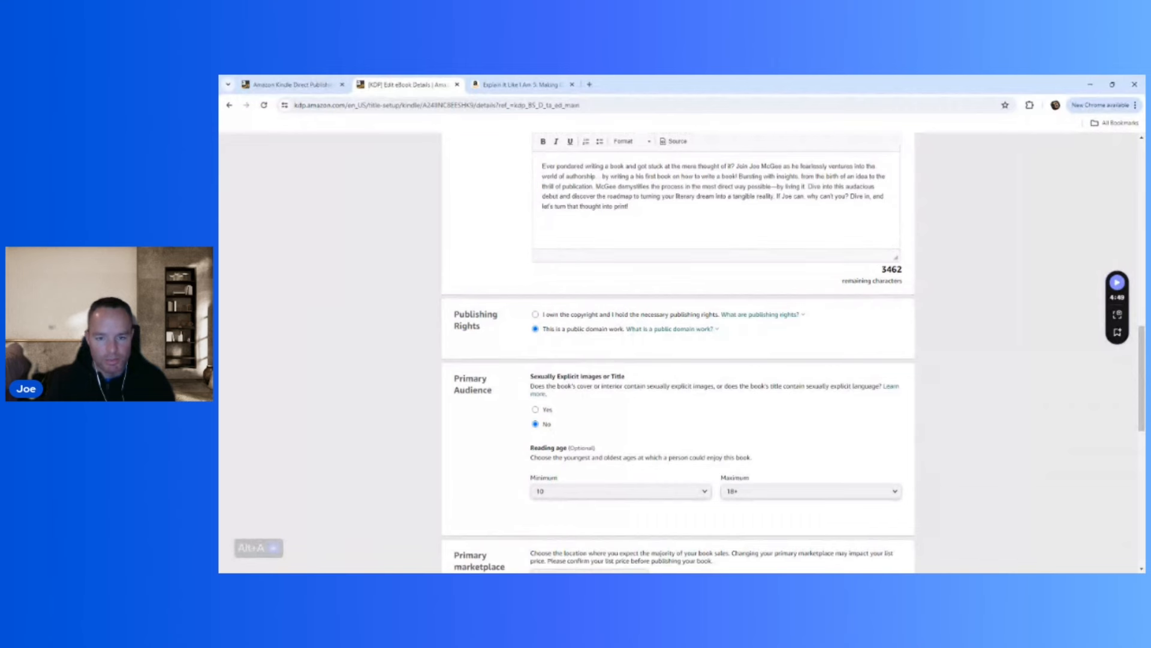
pyautogui.scroll(-2, 429, 483)
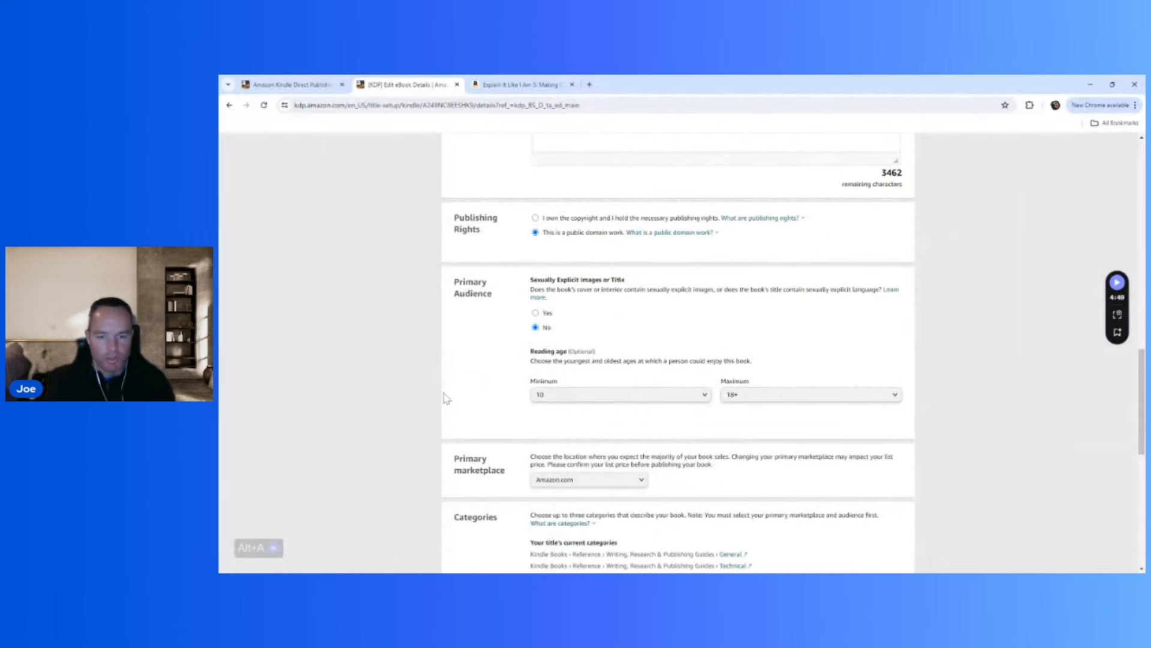
pyautogui.scroll(-1, 445, 399)
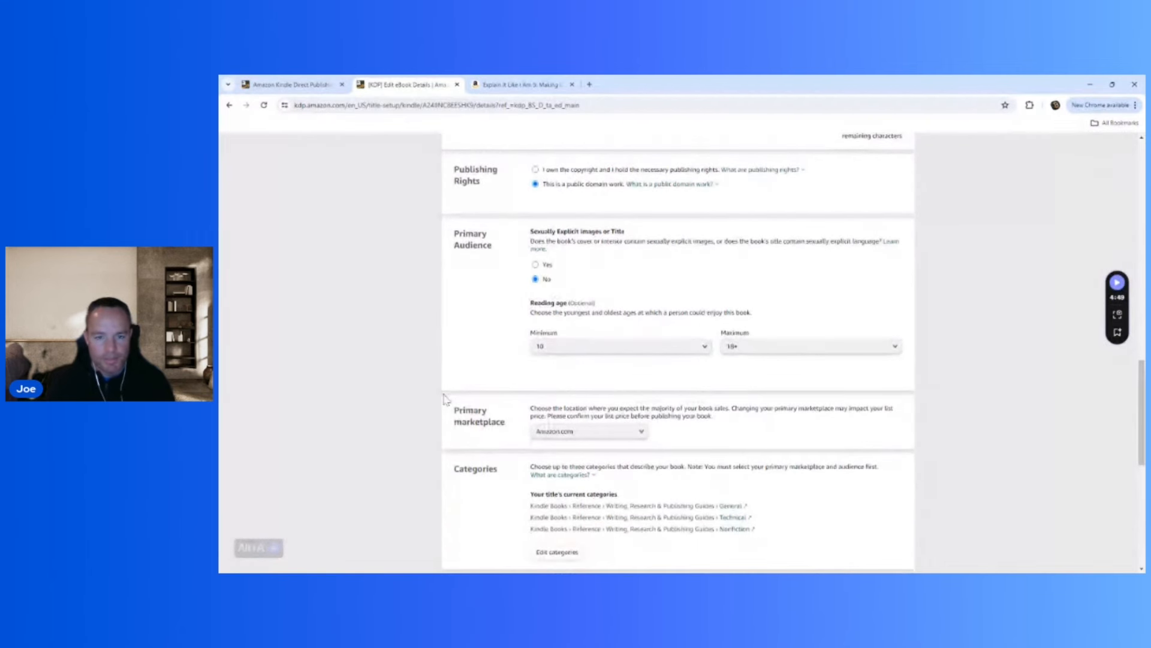
# Look through the primary marketplace options and read the explanation of what categories are.
pyautogui.click(635, 433)
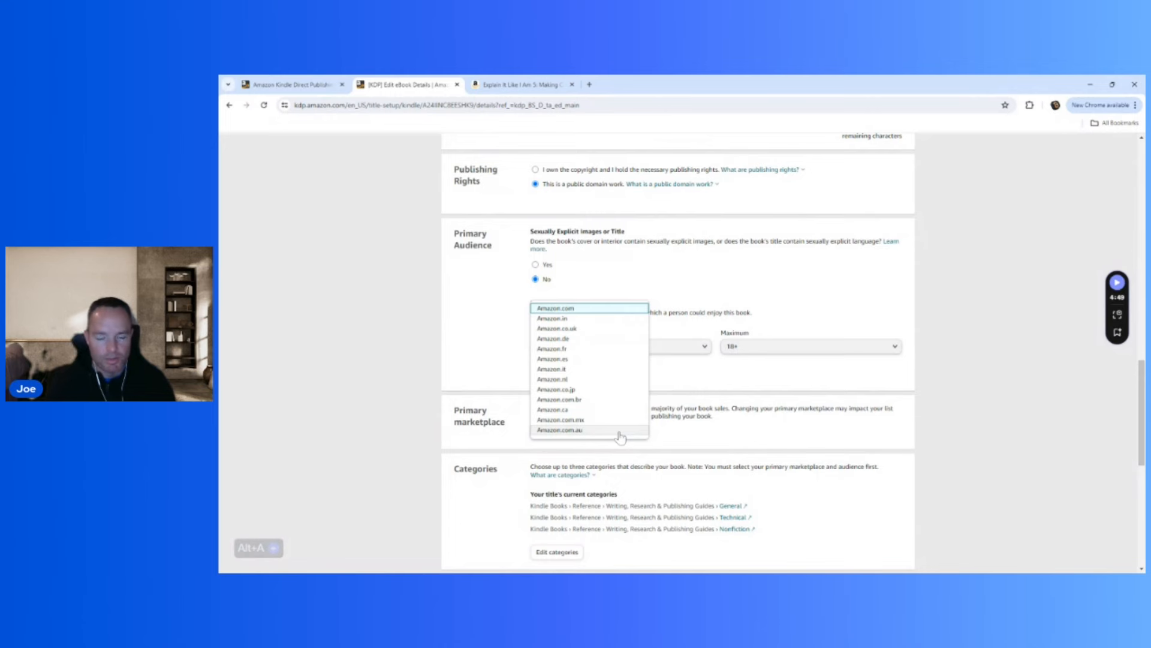
pyautogui.click(772, 445)
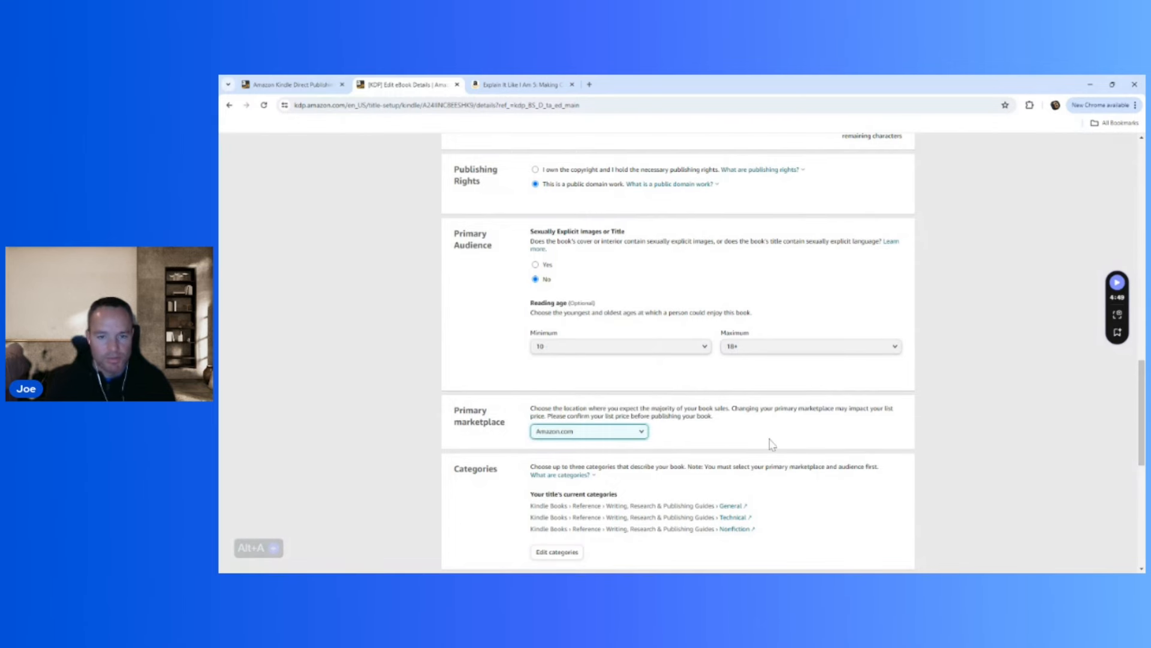
pyautogui.scroll(-1, 773, 445)
pyautogui.scroll(-1, 773, 444)
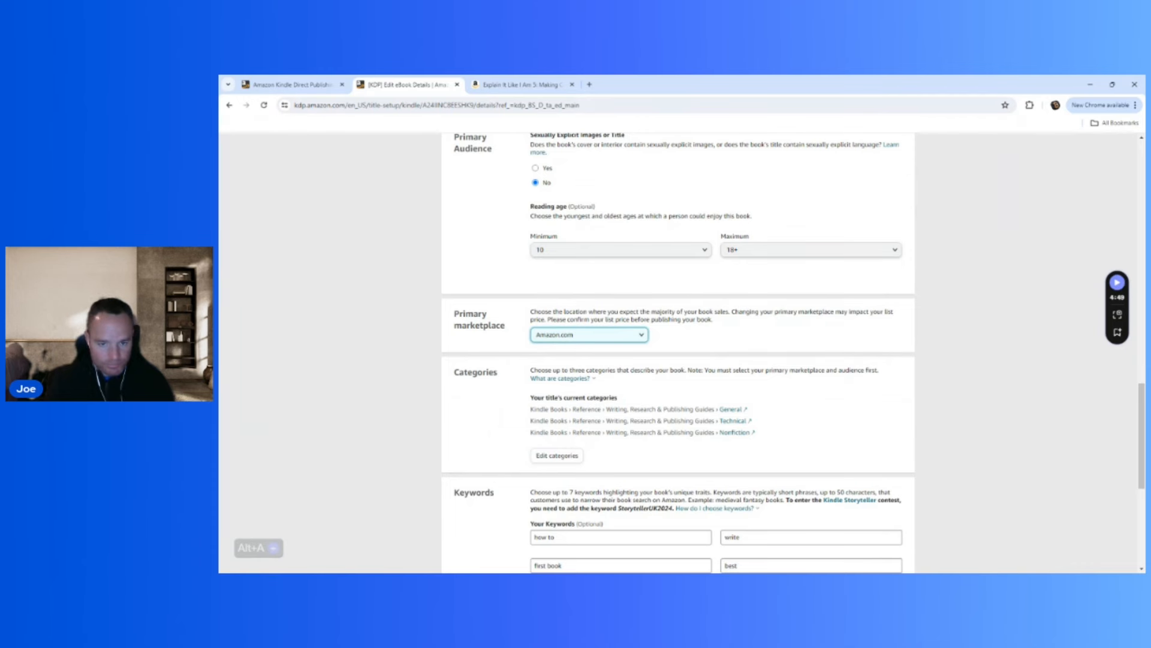
pyautogui.click(587, 379)
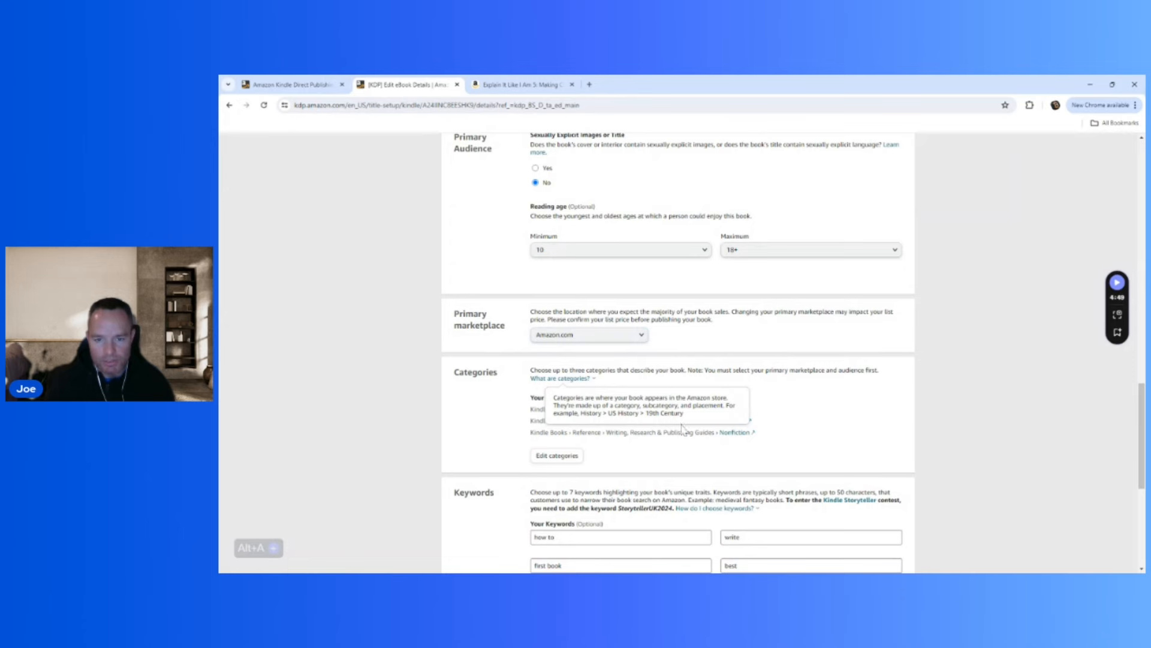
pyautogui.click(667, 445)
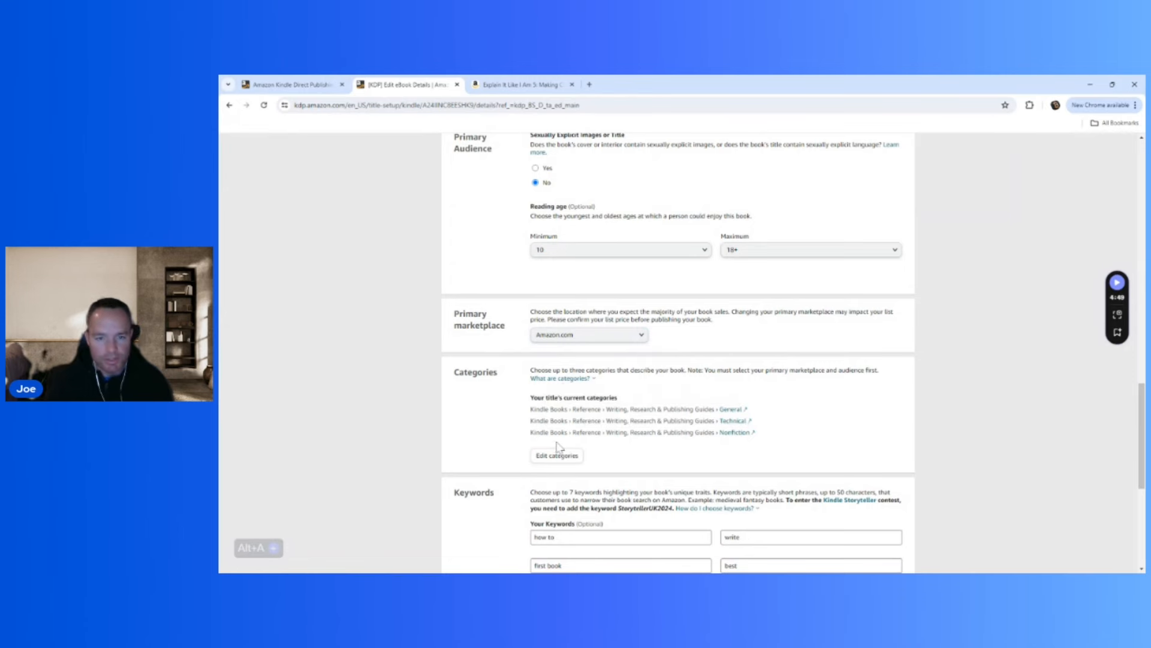
# Check the categories and keywords, then save the eBook details and continue to the content stage.
pyautogui.scroll(-2, 478, 462)
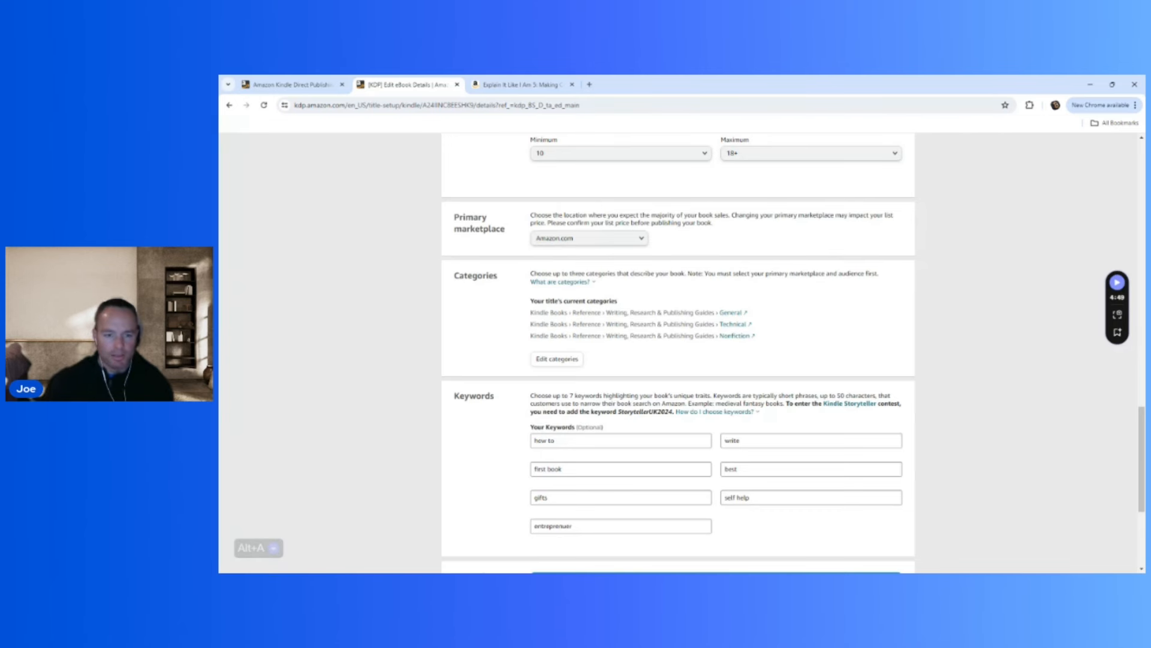
pyautogui.scroll(-3, 501, 469)
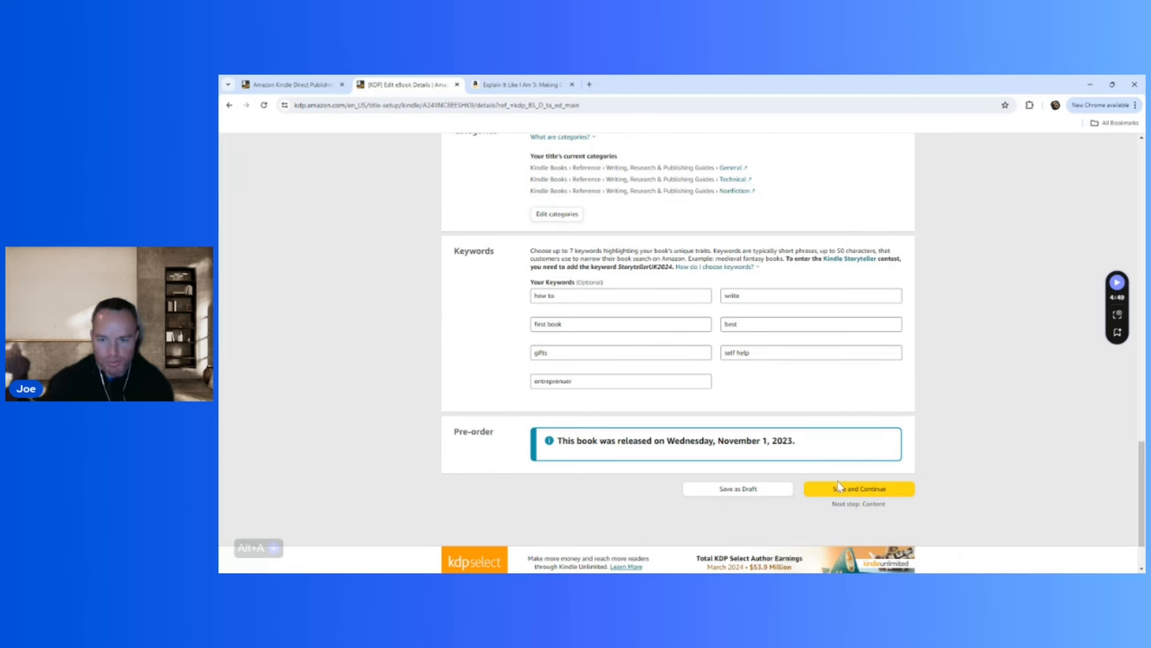
pyautogui.click(870, 500)
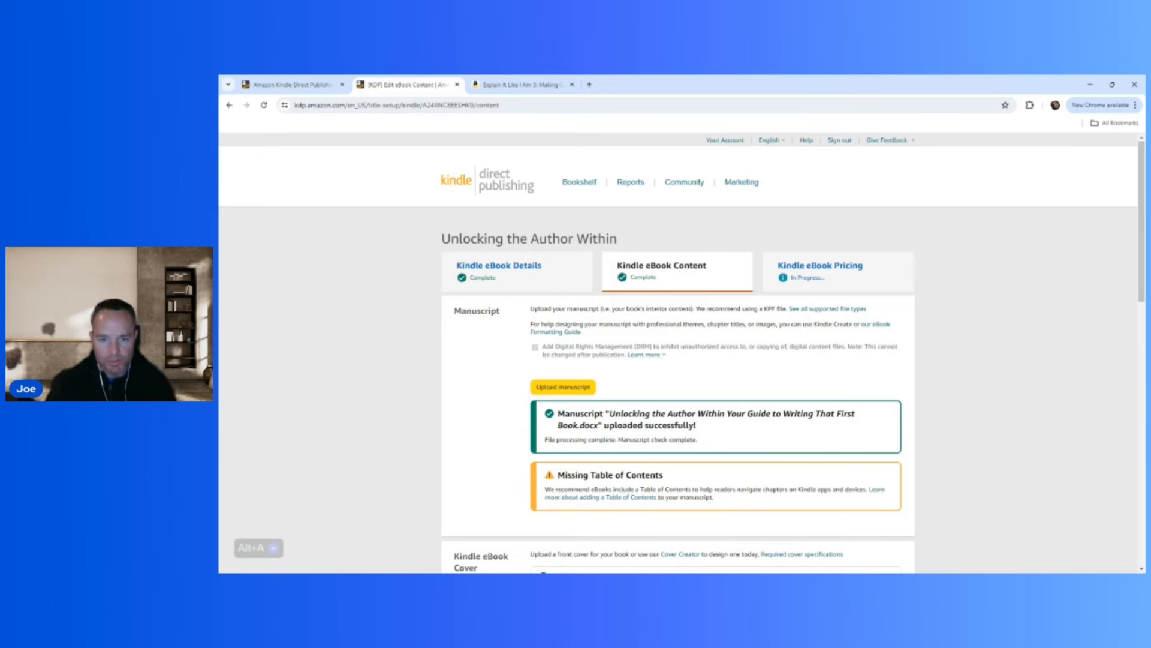
# Launch Cover Creator and choose the red non-image design with curved lines for the eBook cover.
pyautogui.scroll(-3, 764, 441)
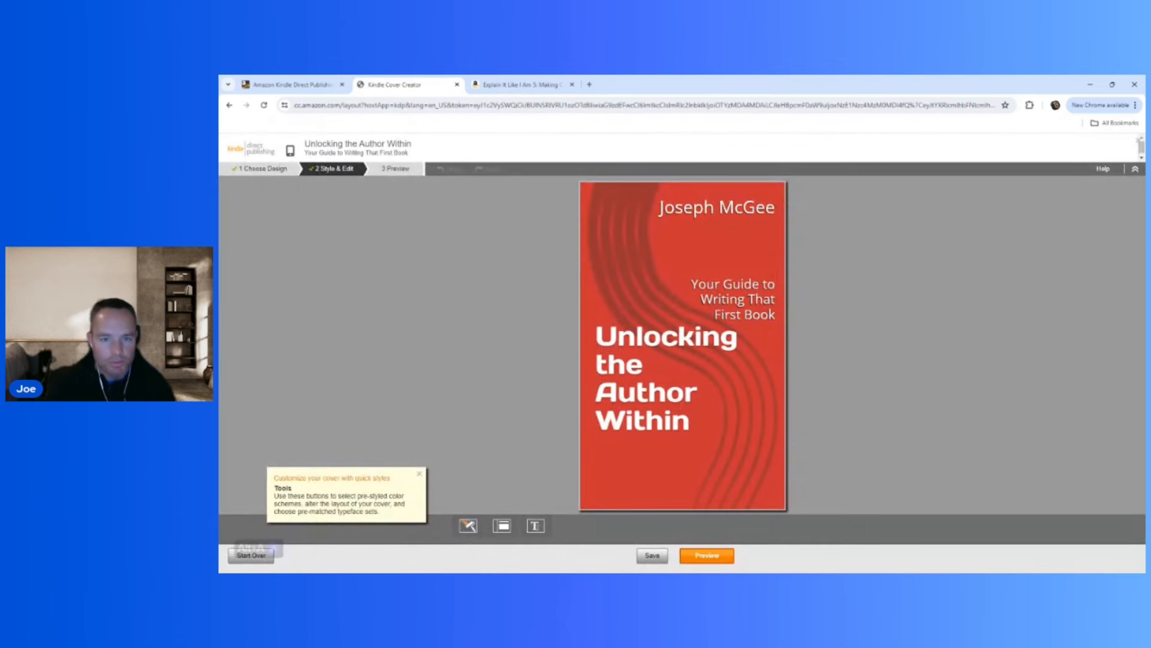
pyautogui.click(267, 173)
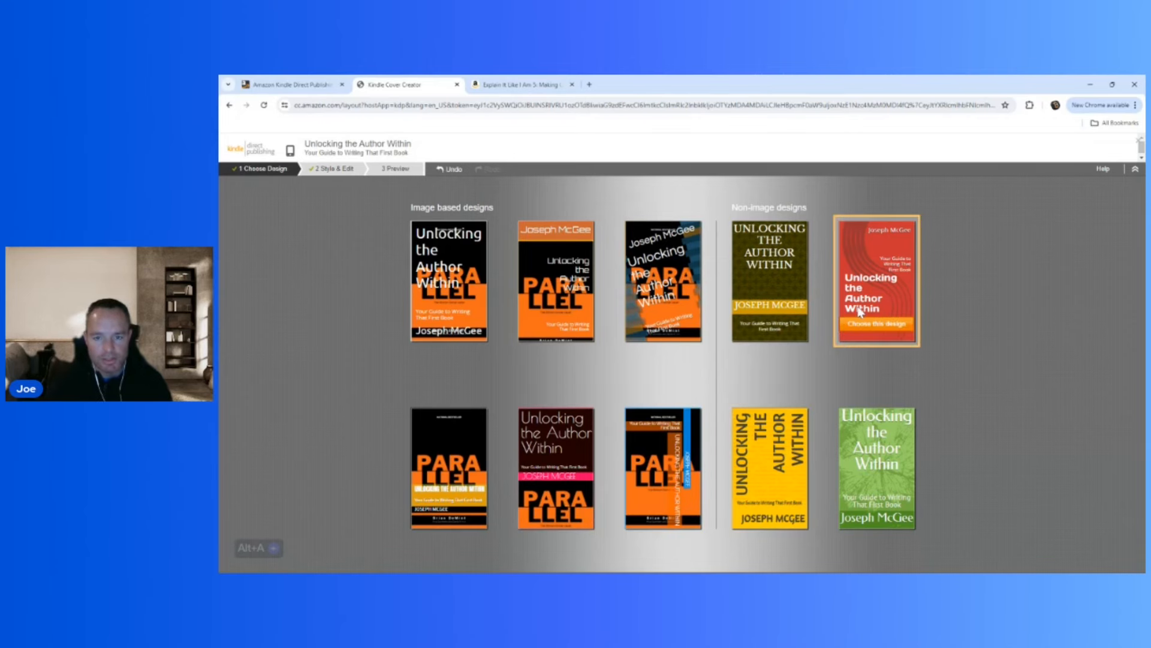
pyautogui.click(865, 324)
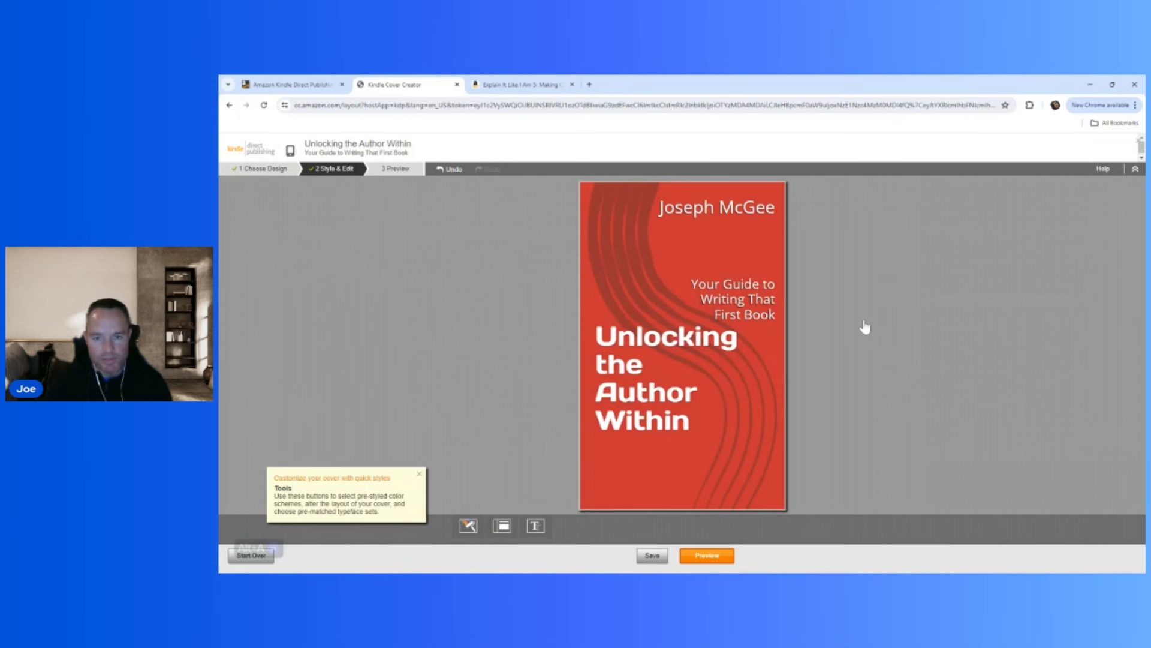
# Preview the finished cover at enlarged size, then save and submit it.
pyautogui.click(384, 174)
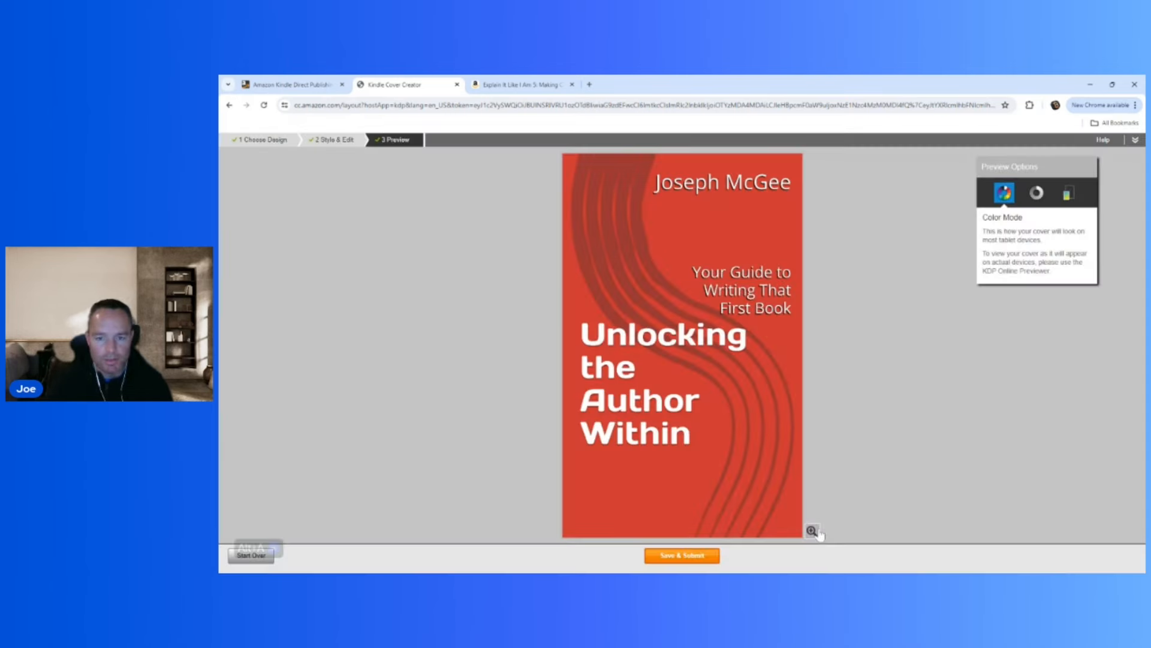
pyautogui.click(809, 527)
pyautogui.scroll(-3, 808, 360)
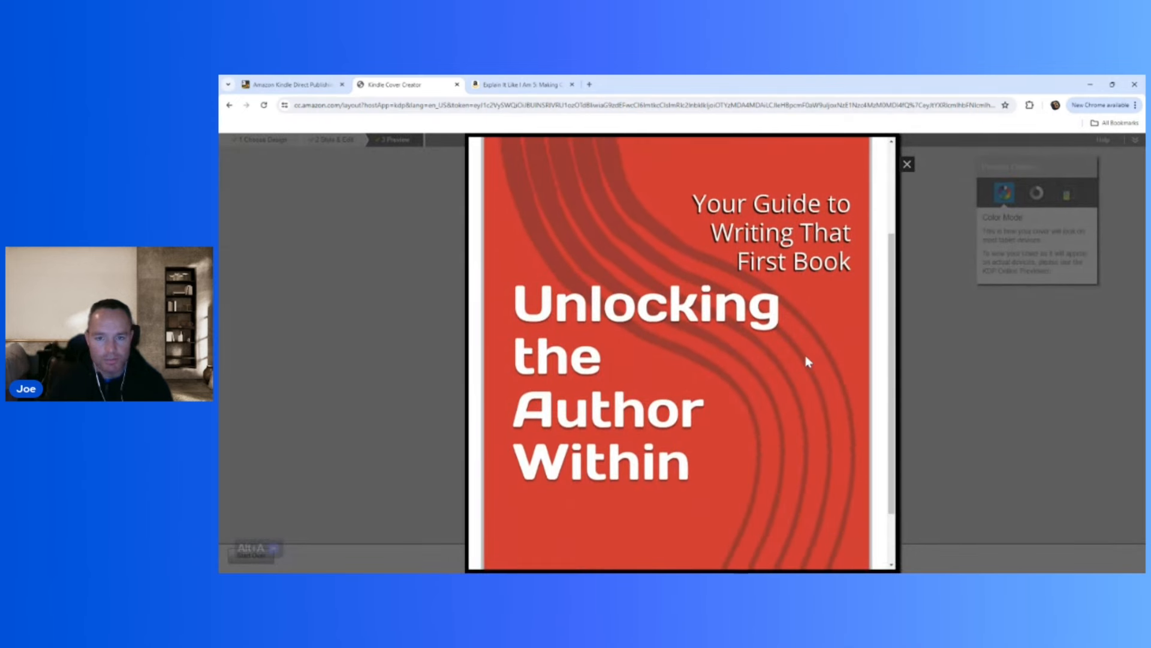
pyautogui.scroll(1, 600, 379)
pyautogui.scroll(2, 600, 373)
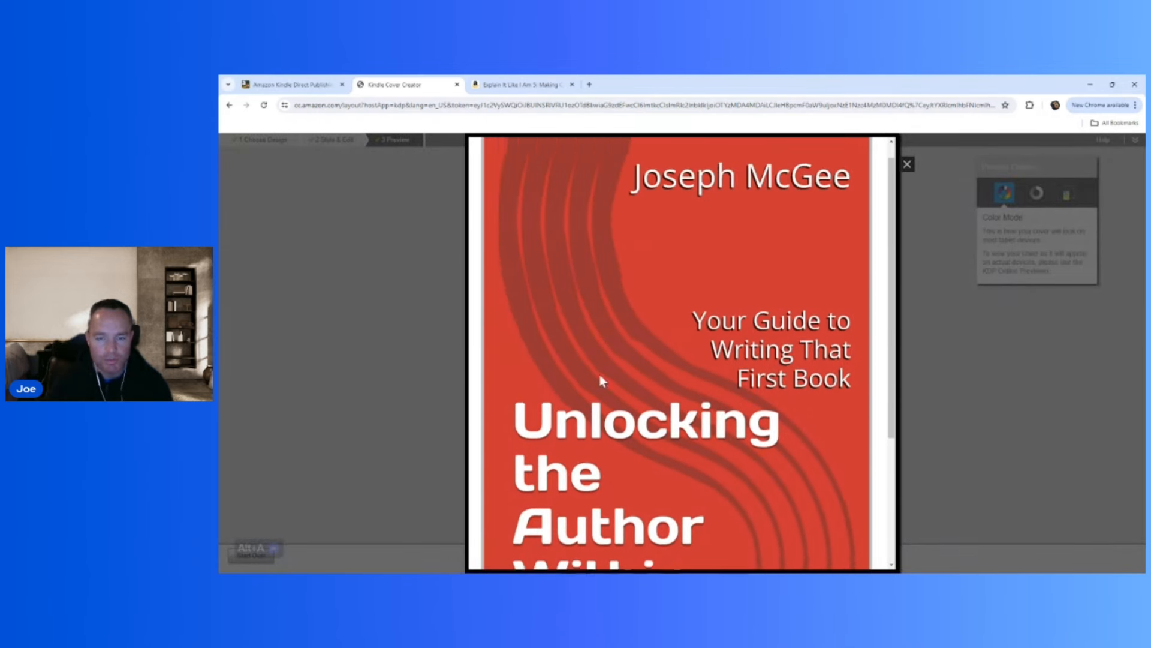
pyautogui.click(336, 351)
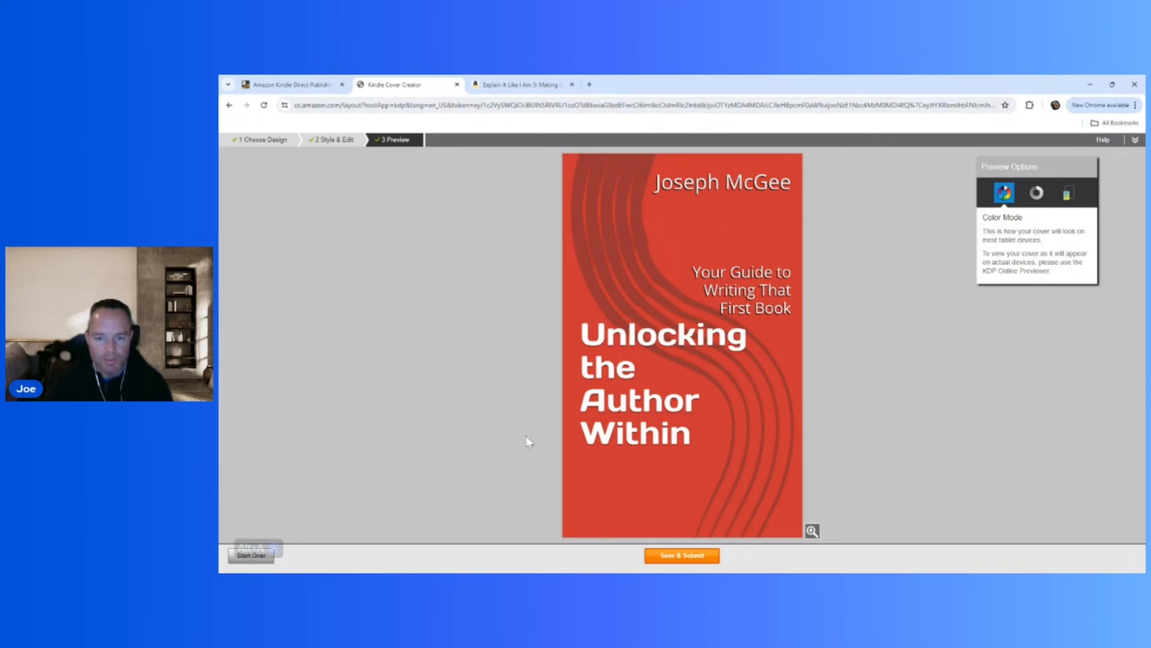
pyautogui.click(679, 560)
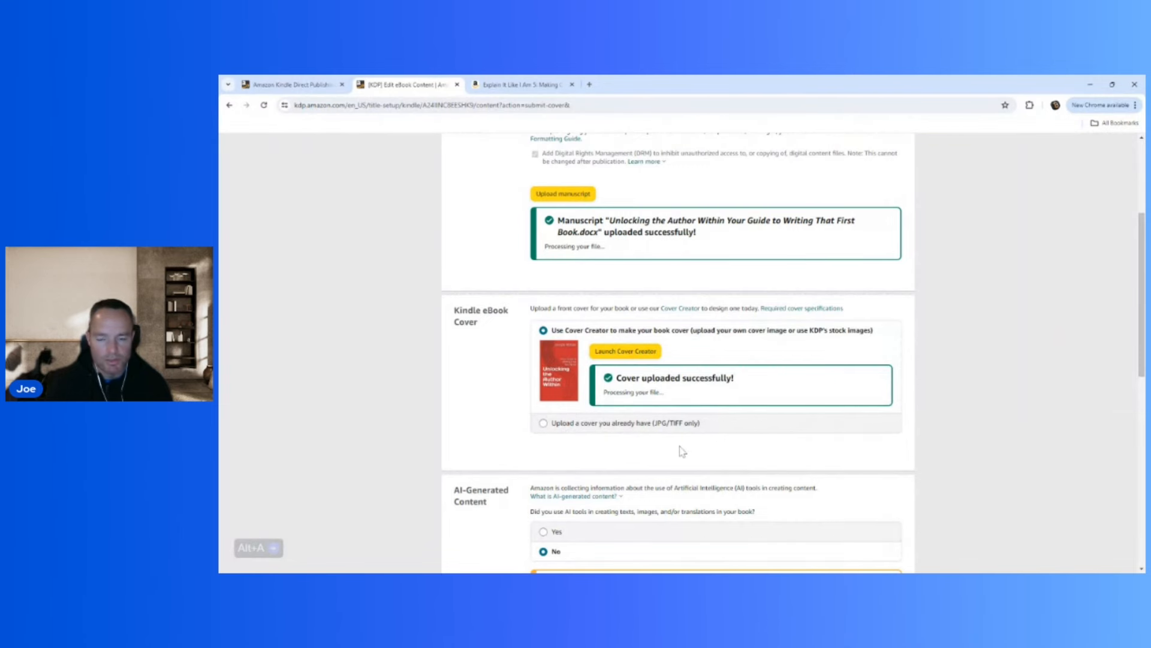
# Review the AI usage choices for texts and images, and declare that no AI tools were used in the book.
pyautogui.scroll(-3, 586, 451)
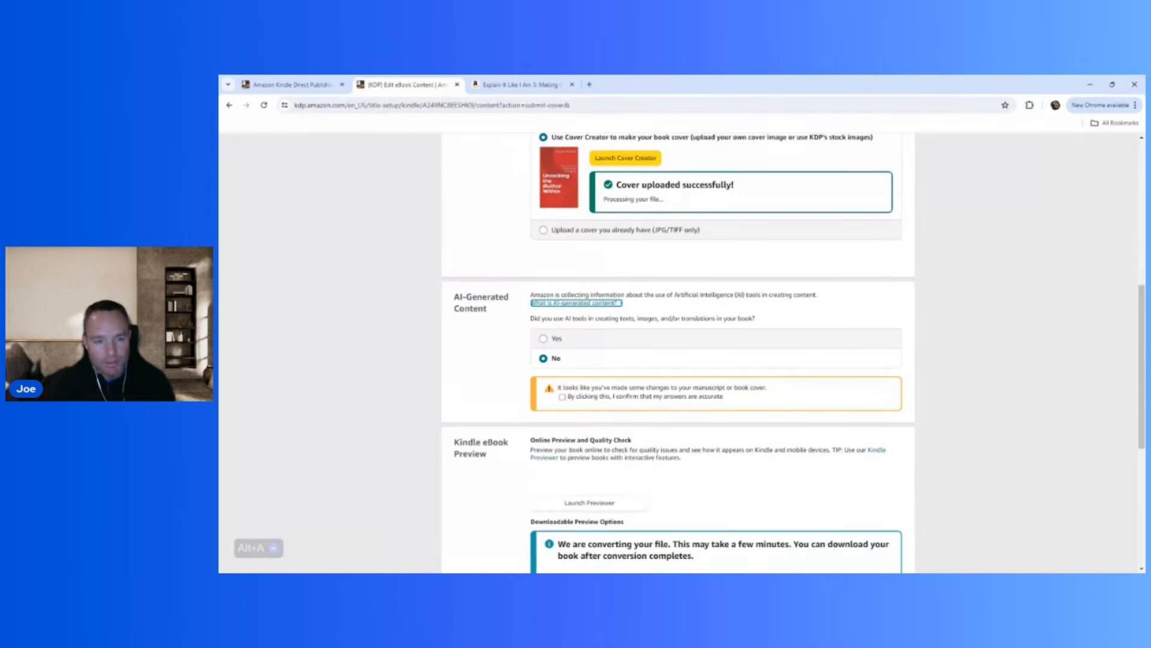
pyautogui.click(543, 339)
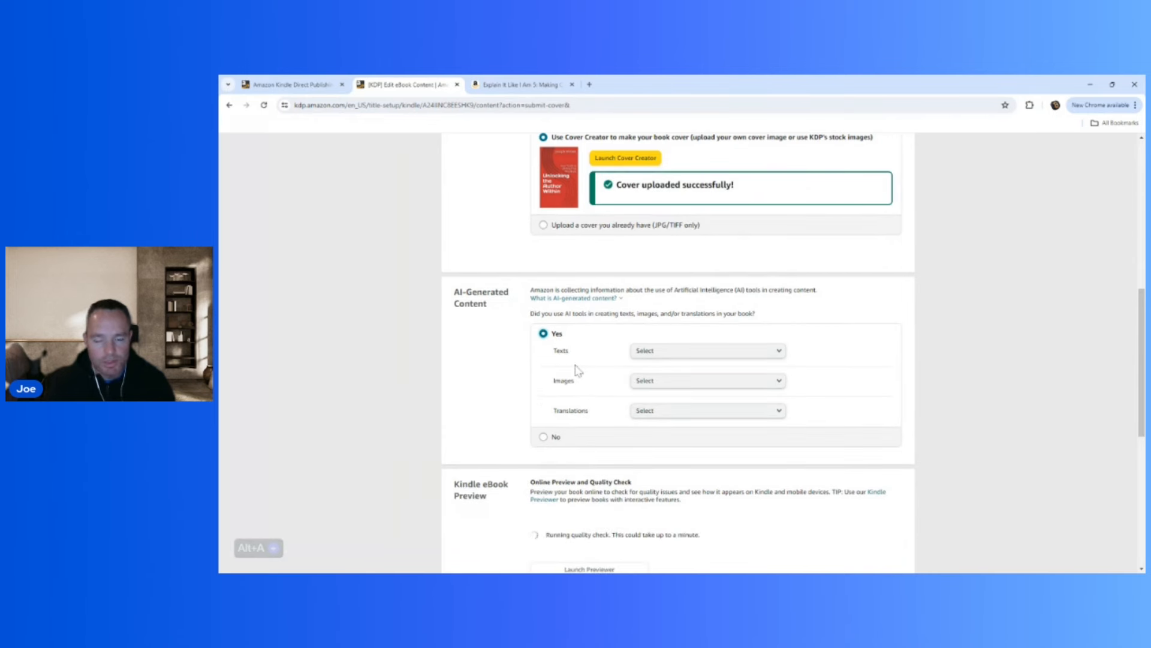
pyautogui.click(777, 352)
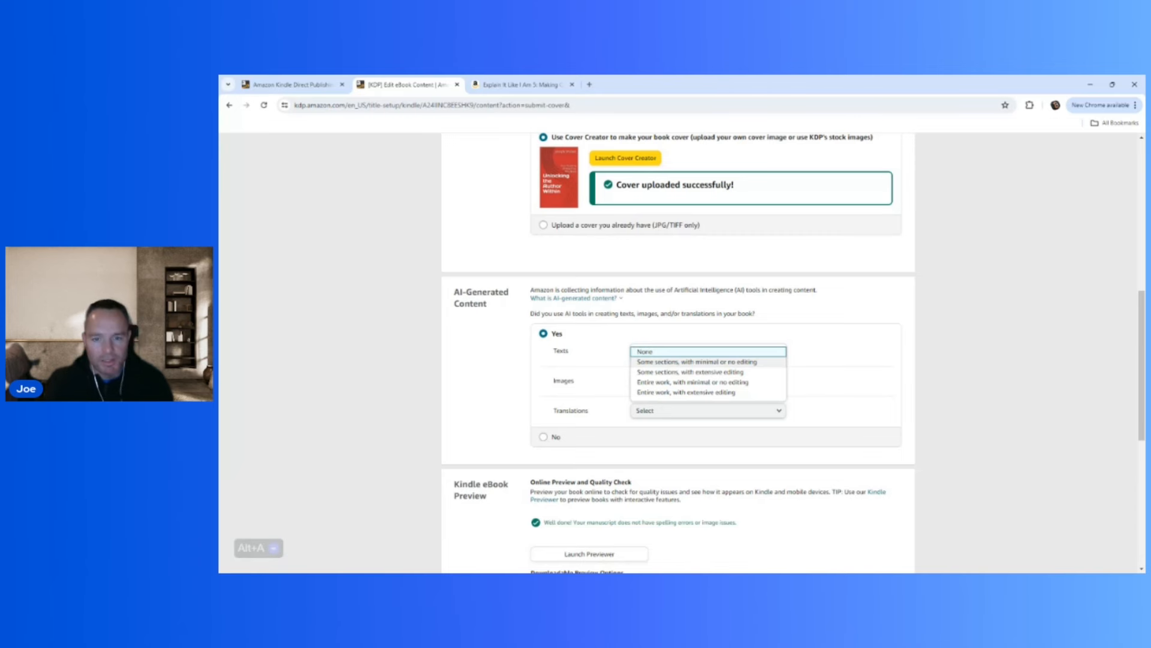
pyautogui.click(667, 384)
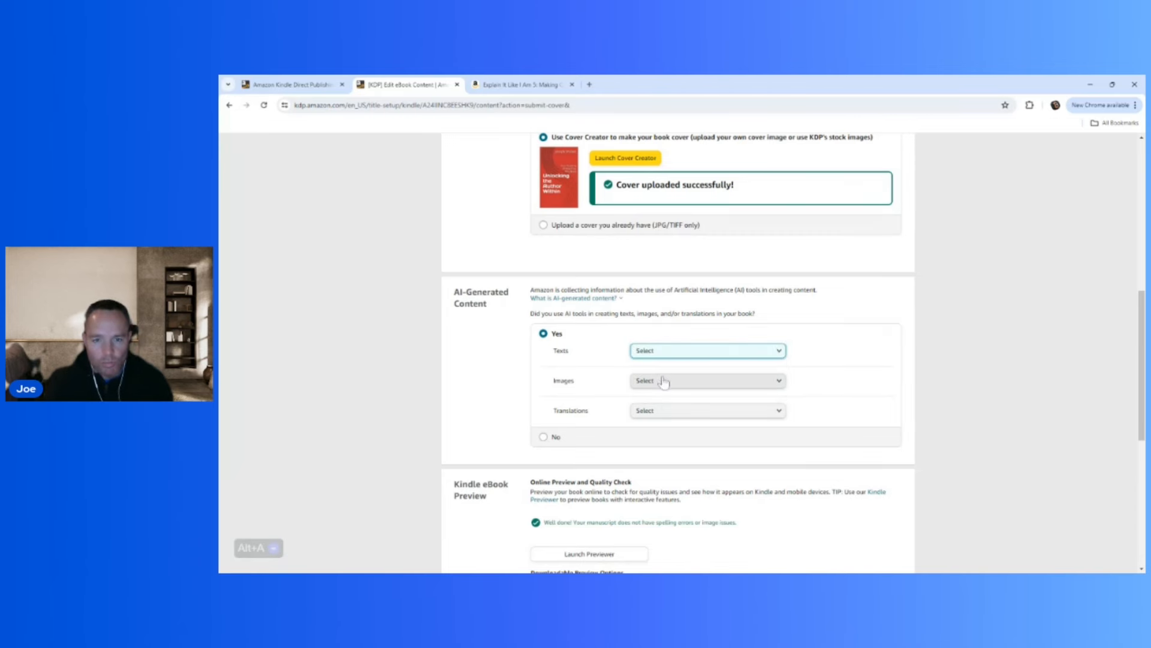
pyautogui.click(667, 384)
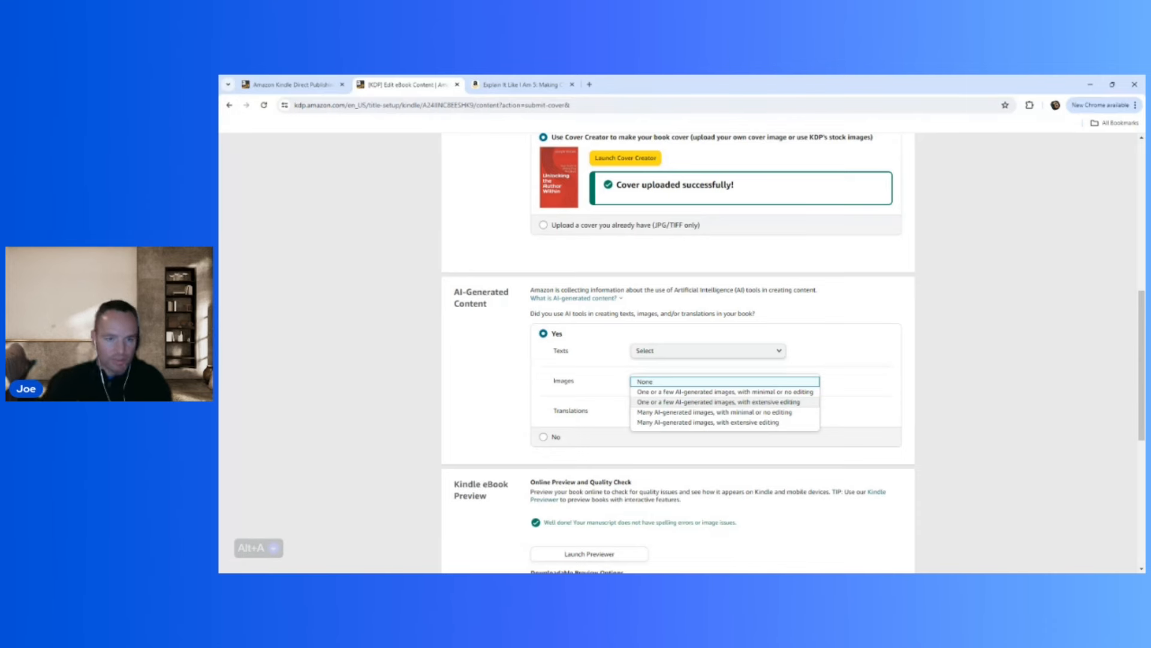
pyautogui.click(911, 376)
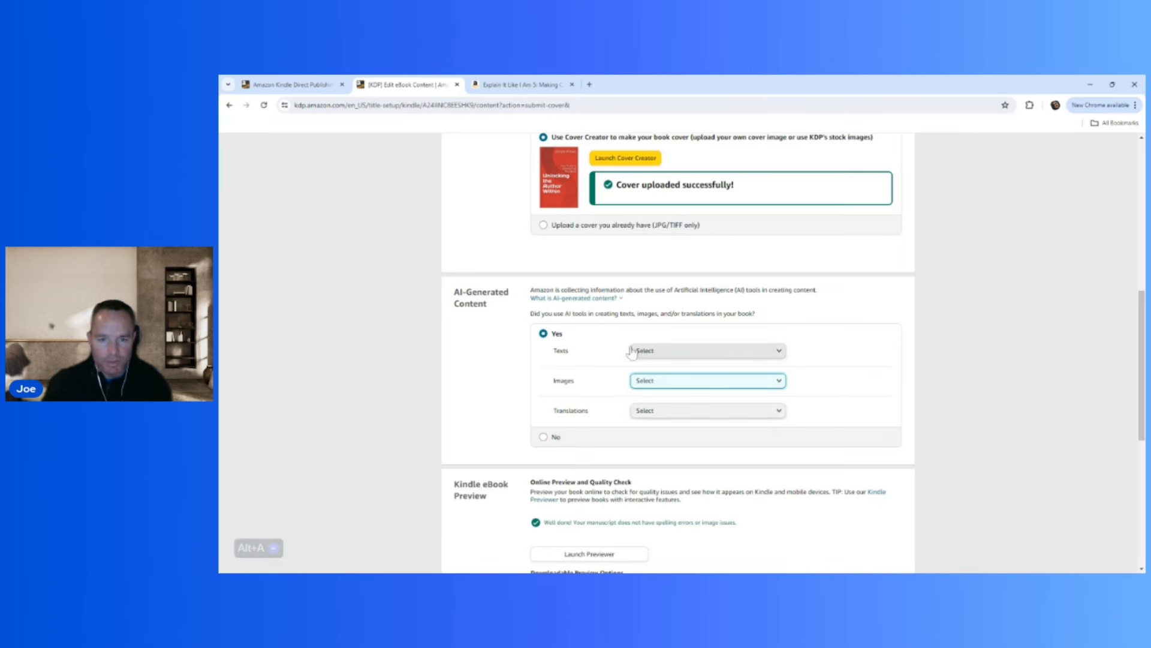
pyautogui.click(543, 435)
# Launch the online previewer and page through the eBook from the cover past the introduction.
pyautogui.scroll(-1, 496, 419)
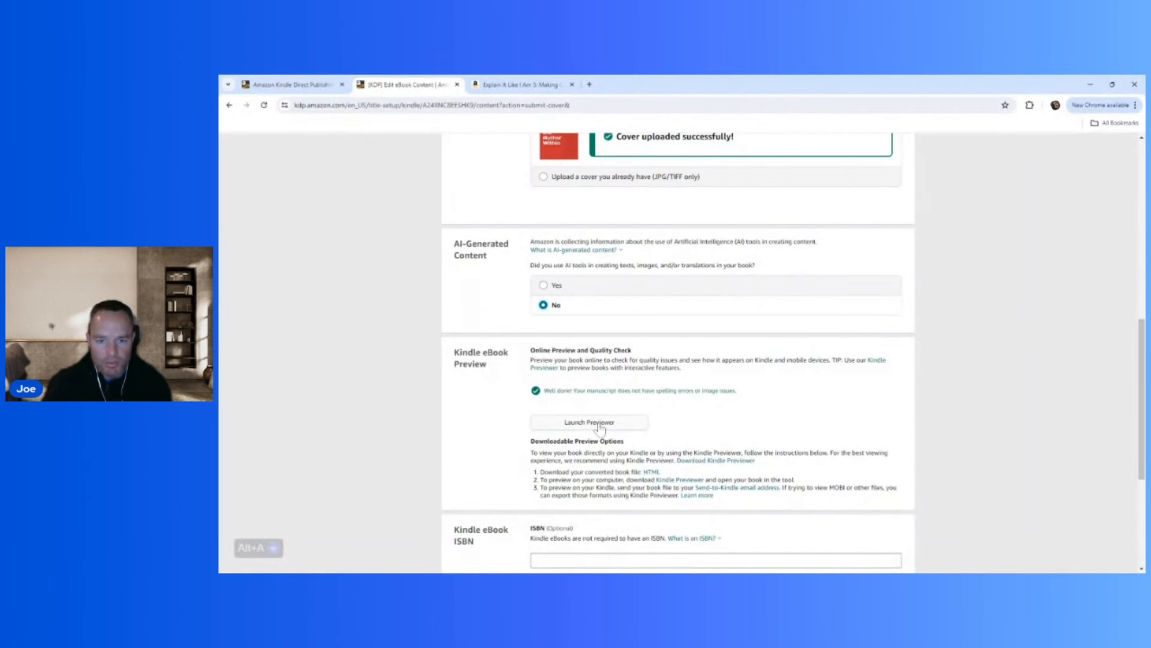
pyautogui.click(600, 424)
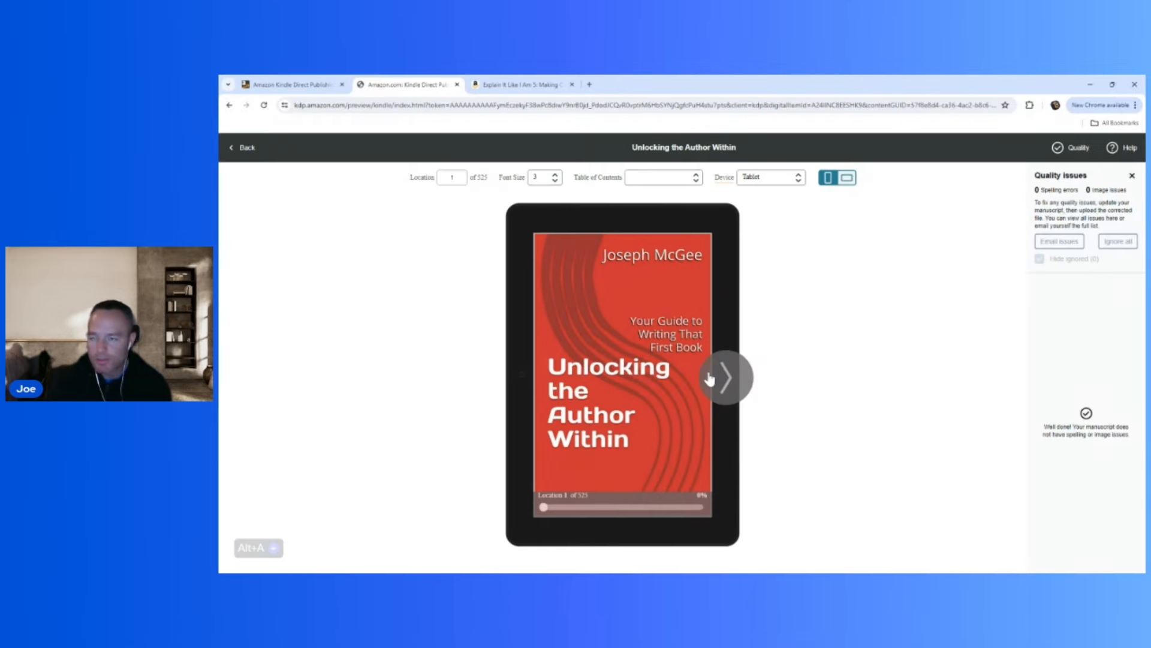
pyautogui.click(710, 378)
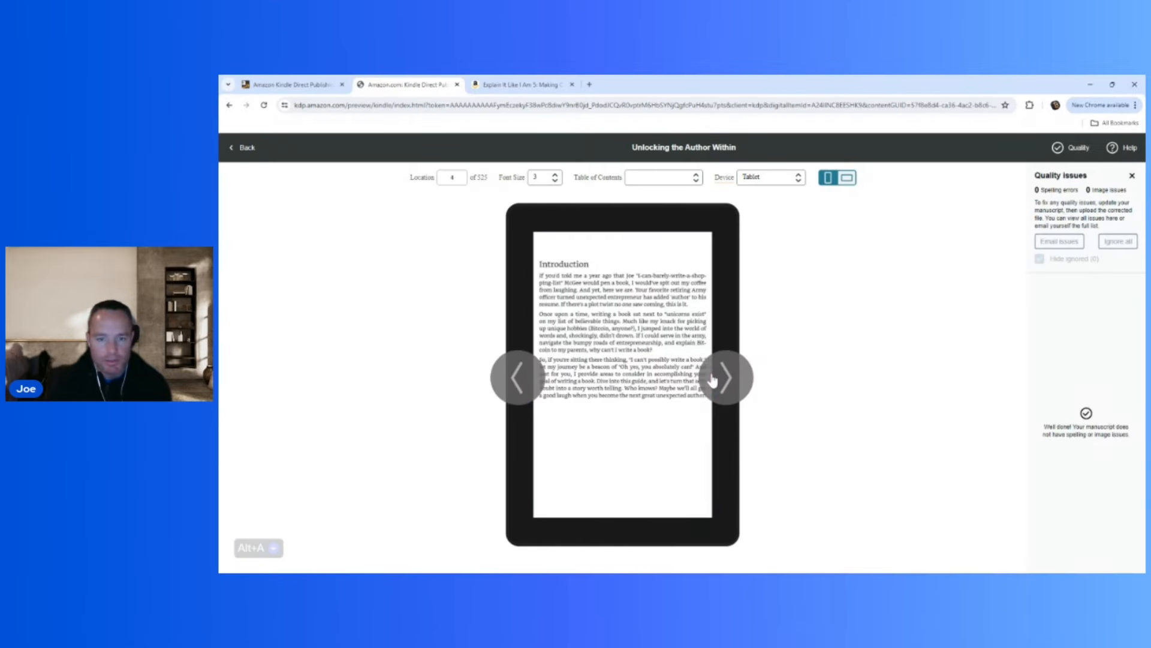
pyautogui.click(712, 379)
pyautogui.click(713, 380)
pyautogui.click(713, 380)
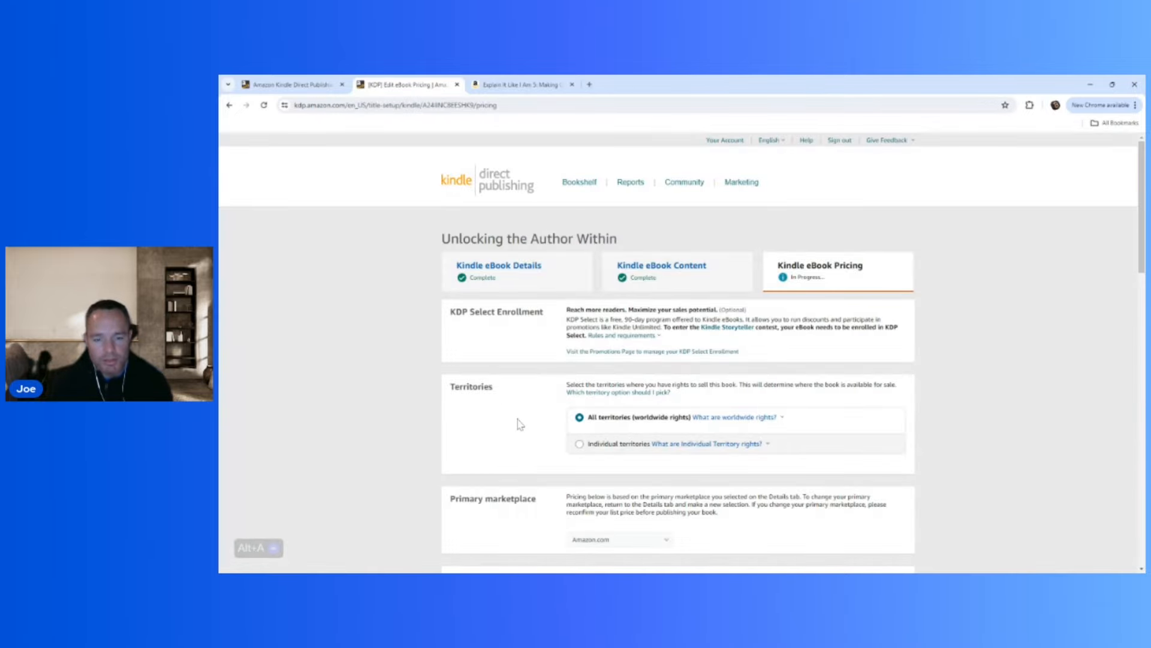
# Review the territories, primary marketplace and Amazon.com pricing, and read why the royalty plan choice is disabled.
pyautogui.scroll(-1, 520, 424)
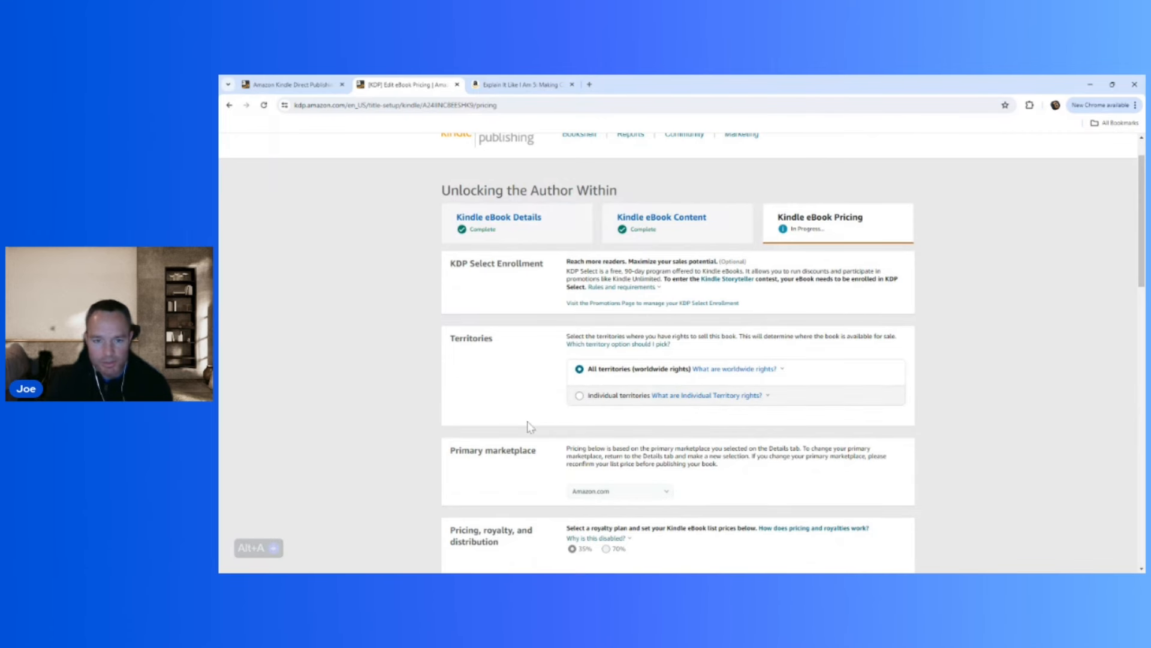
pyautogui.scroll(-2, 530, 427)
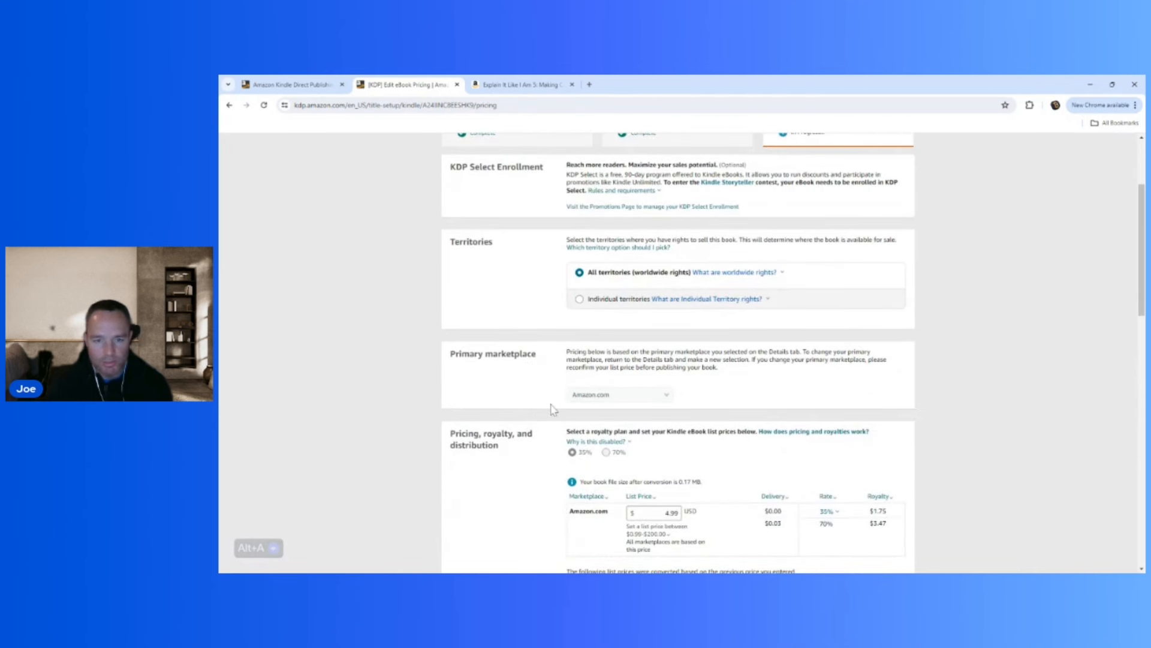
pyautogui.scroll(-2, 519, 481)
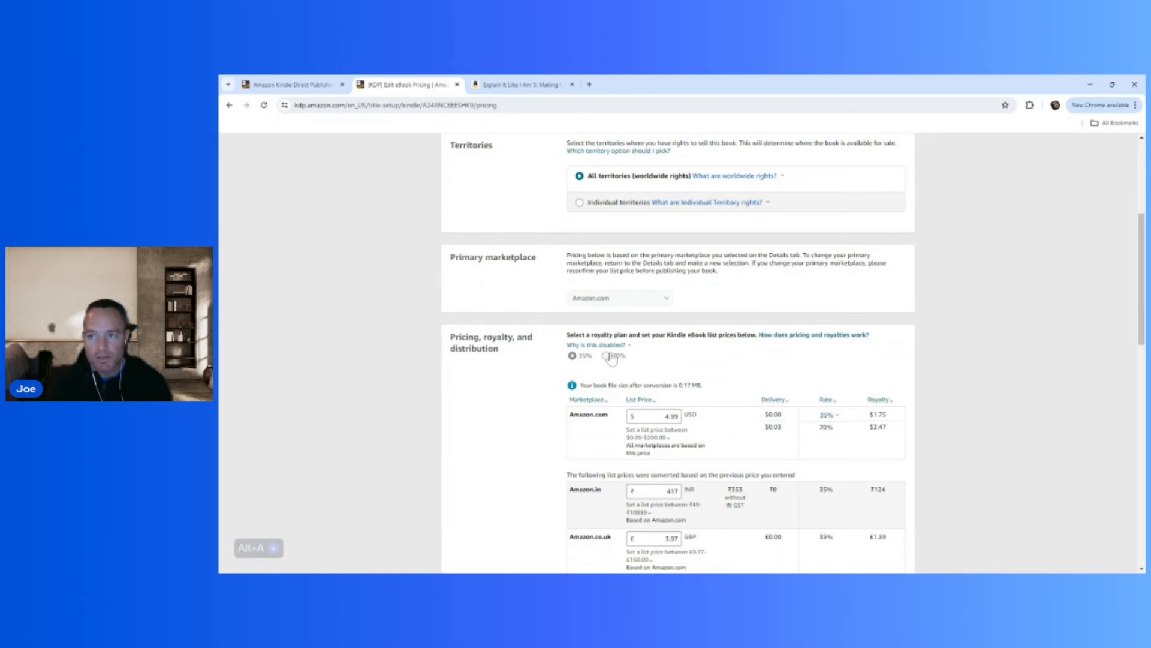
pyautogui.click(612, 351)
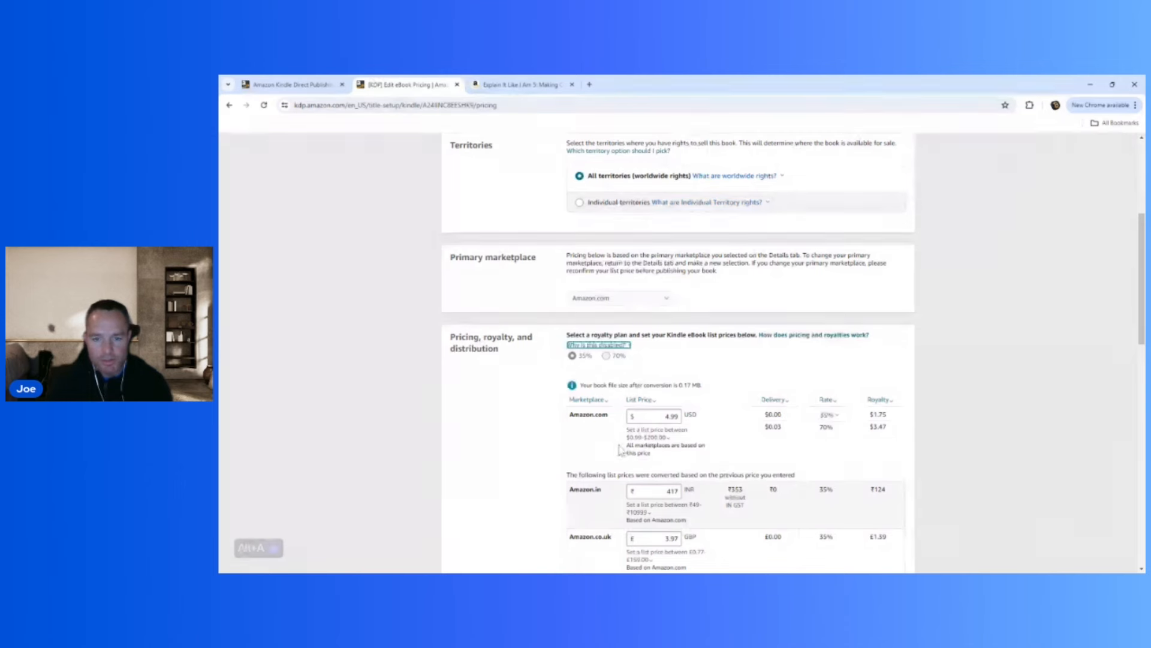
pyautogui.moveTo(630, 441)
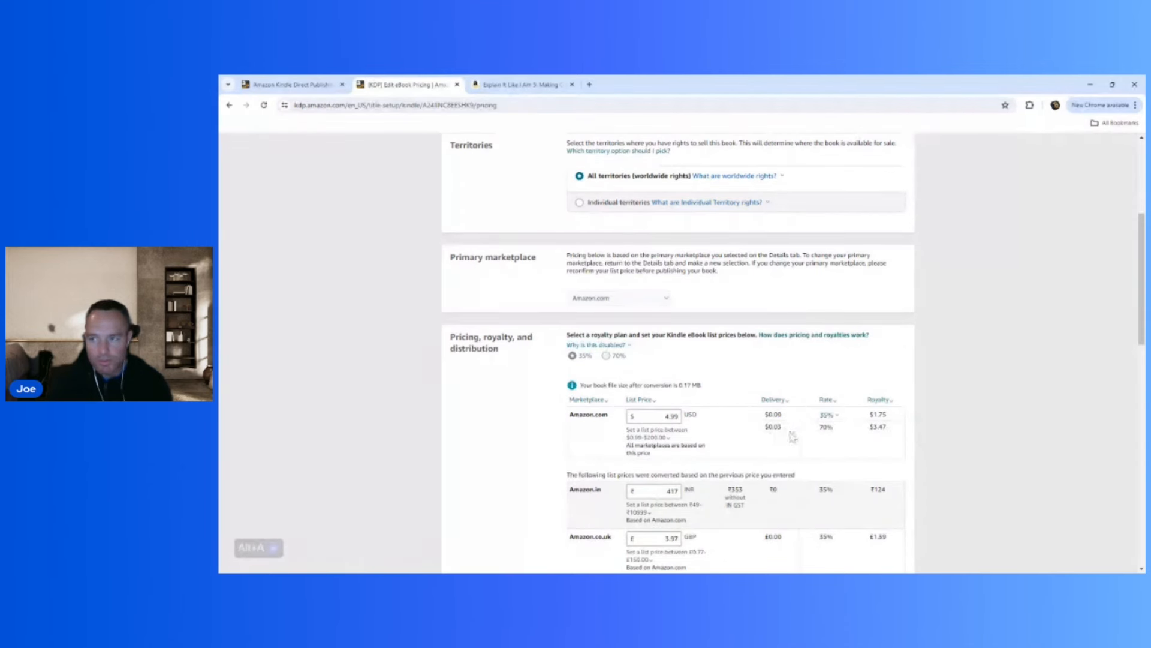
pyautogui.moveTo(828, 417)
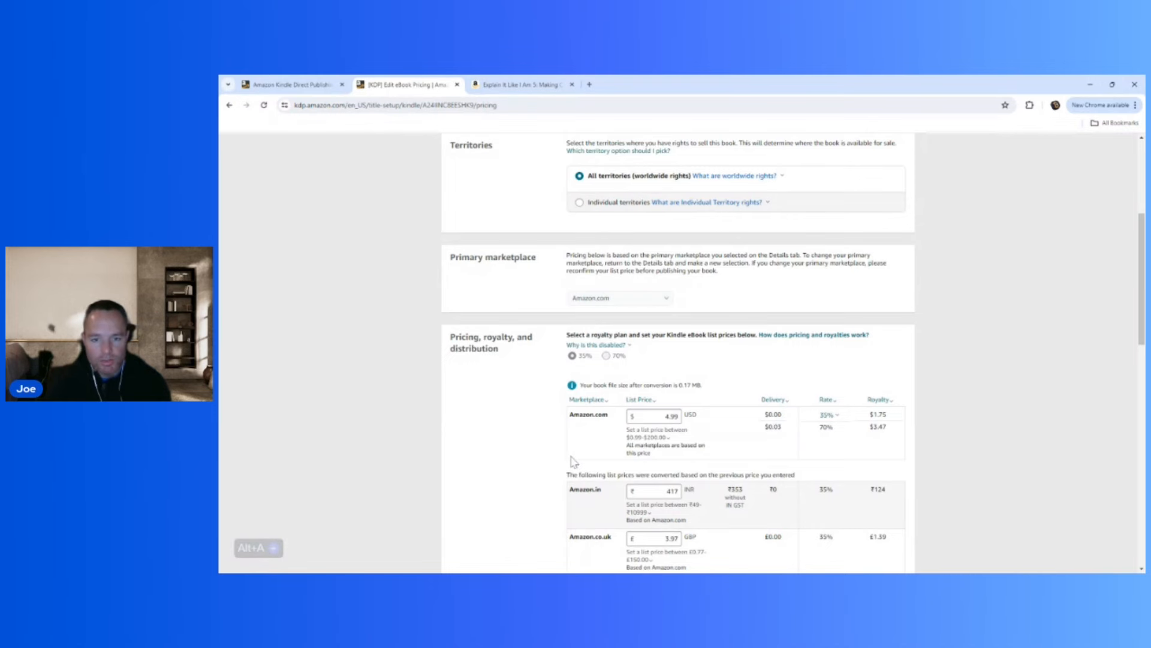
# Check the converted list prices for the other marketplaces, then publish the Kindle eBook.
pyautogui.scroll(-2, 571, 463)
pyautogui.scroll(-3, 573, 461)
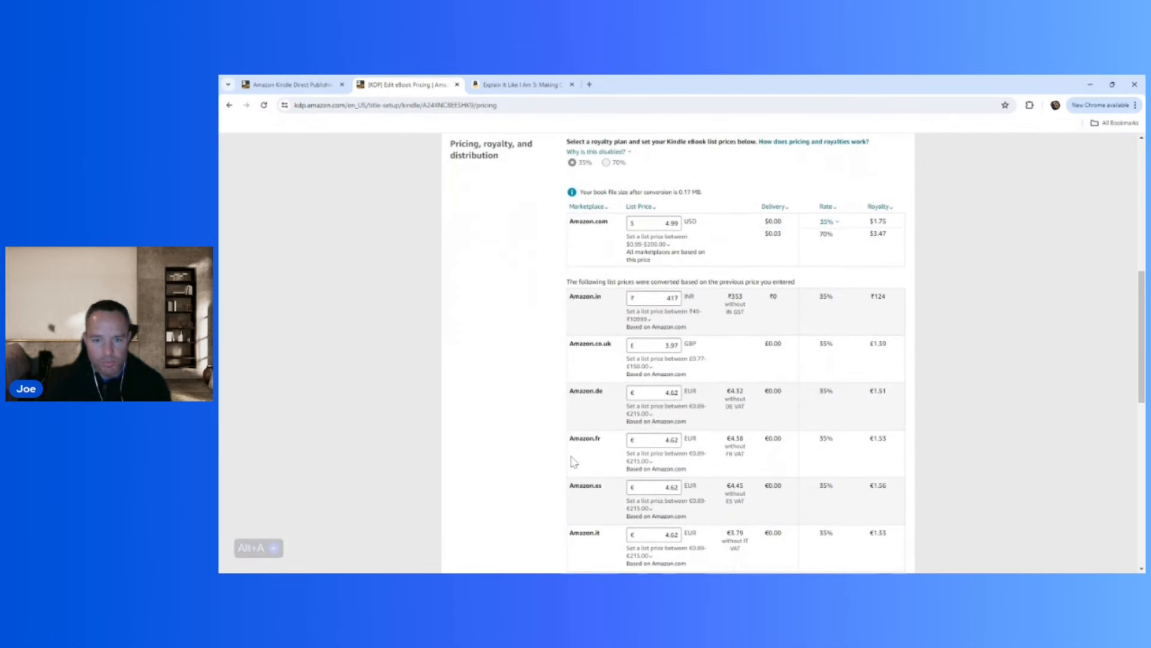
pyautogui.scroll(-1, 574, 462)
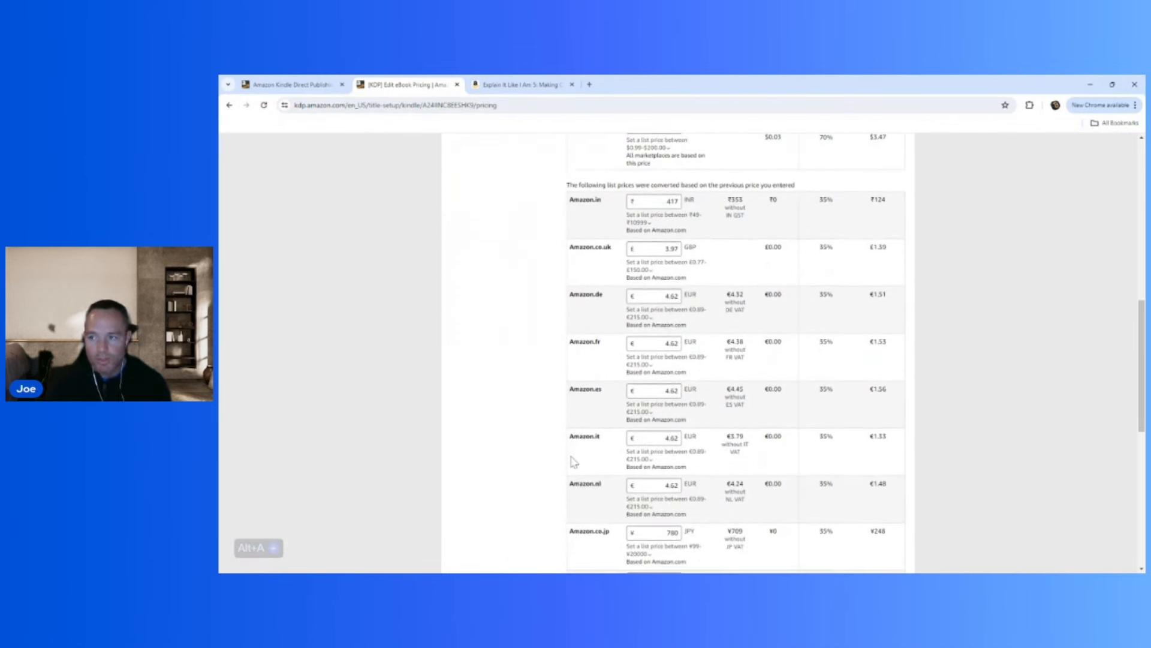
pyautogui.scroll(-7, 574, 461)
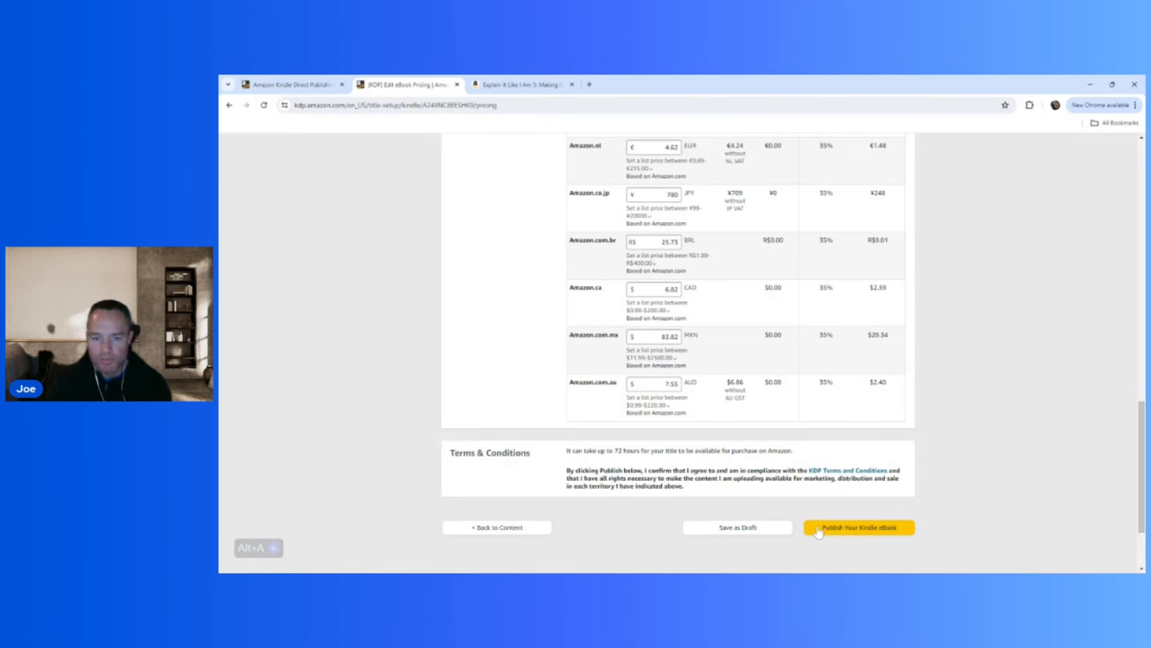
pyautogui.click(818, 531)
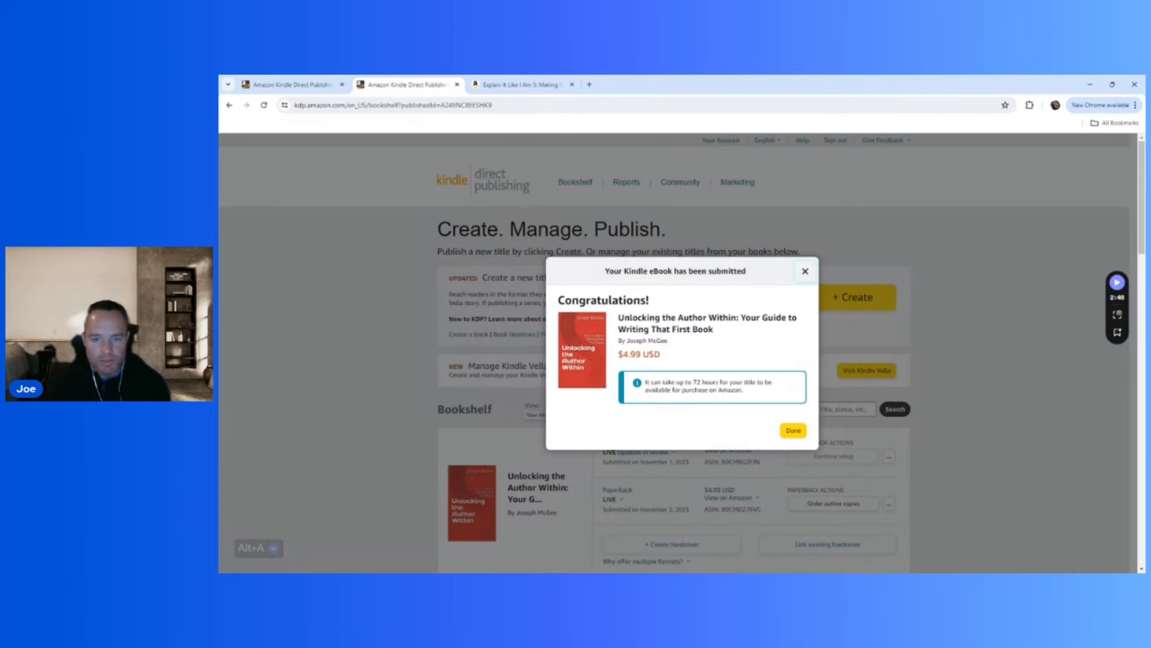